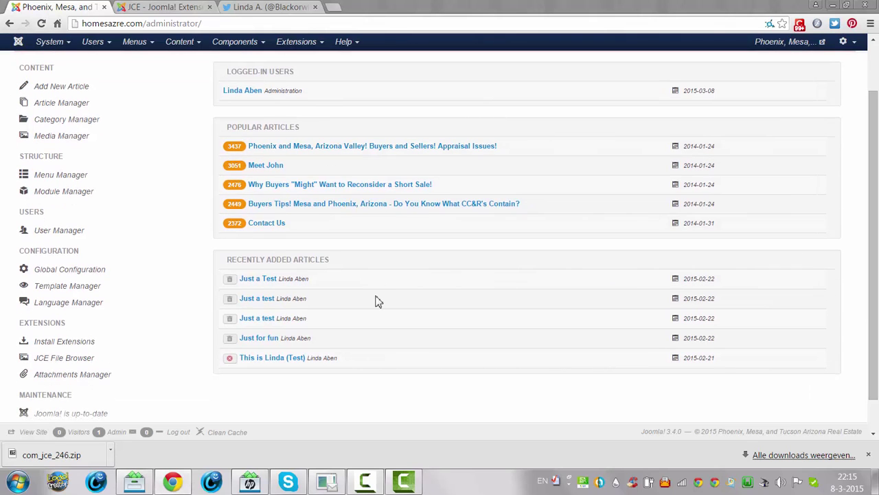
View the JCE extension's directory page, then return to the Joomla administrator
left_click(144, 7)
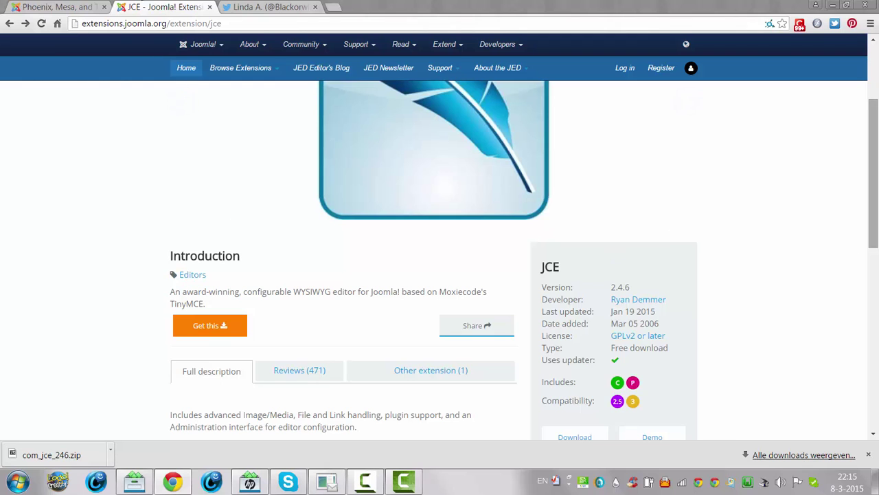
left_click_drag(873, 191, 877, 237)
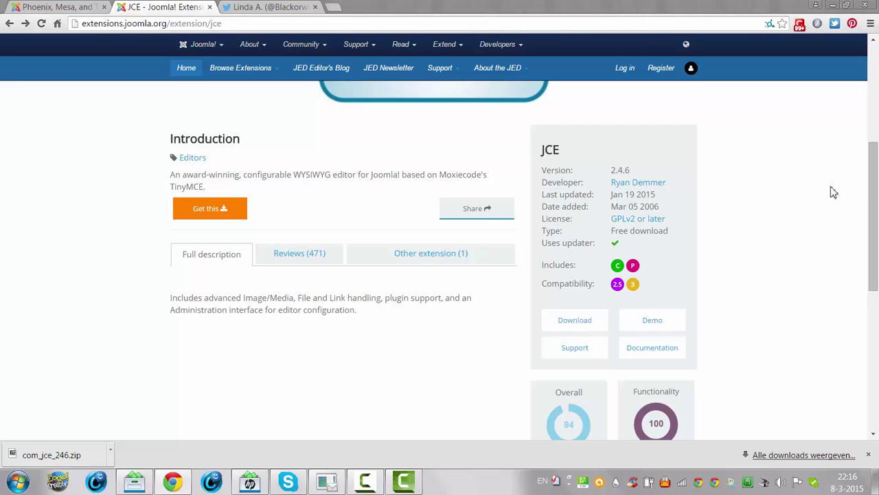
left_click(74, 8)
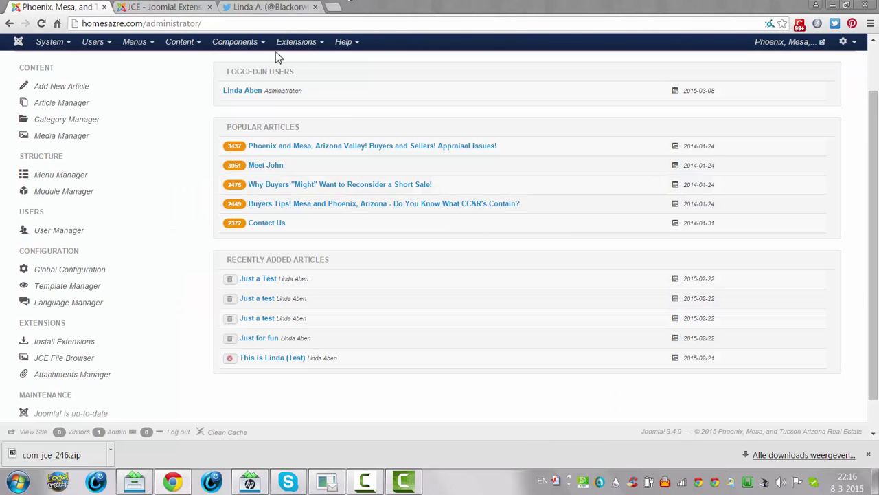
Open the Extension Manager's Upload Package File installer
left_click(302, 43)
left_click(309, 62)
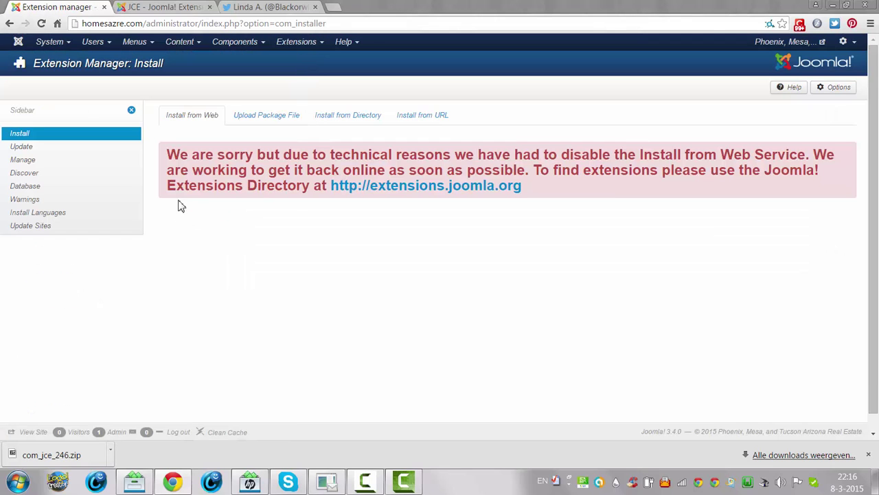
left_click(275, 128)
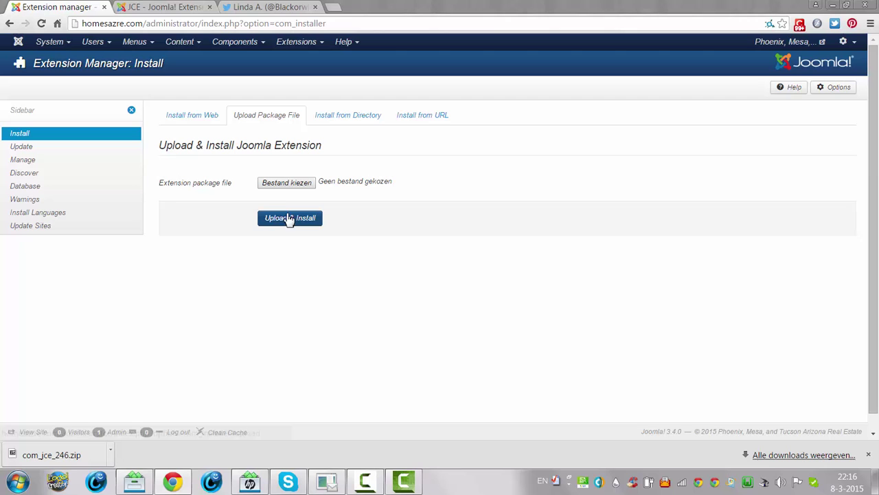
Choose com_jce_246.zip from the Downloads folder as the package file
left_click(281, 184)
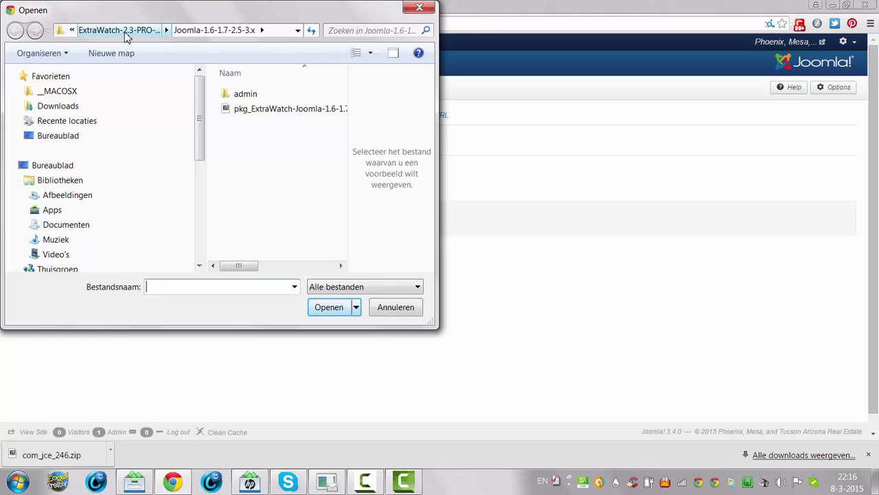
left_click(85, 107)
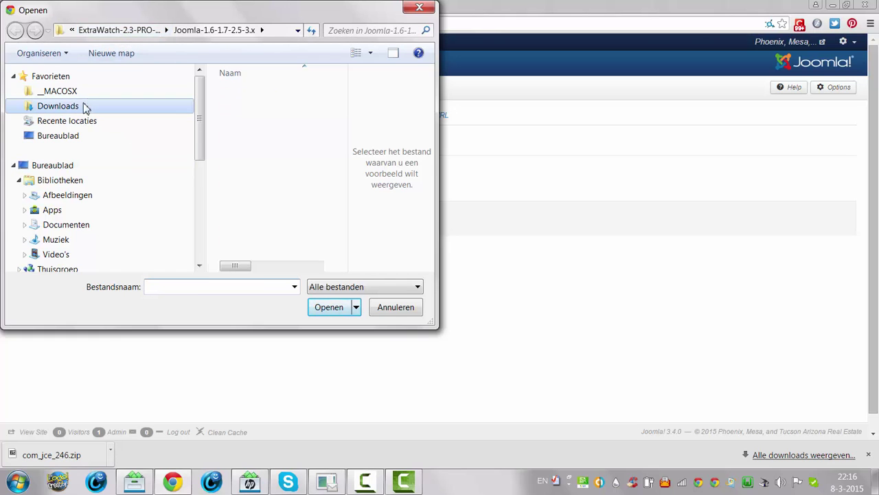
left_click_drag(341, 101, 354, 175)
left_click(269, 136)
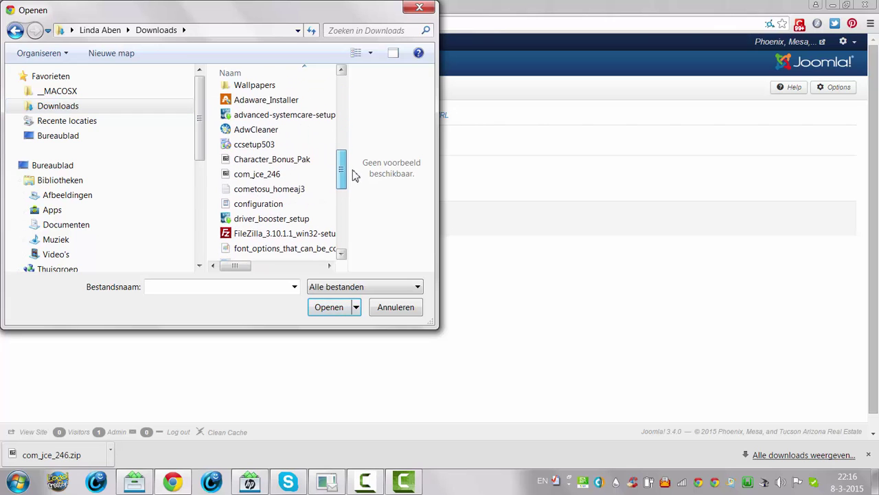
left_click(278, 174)
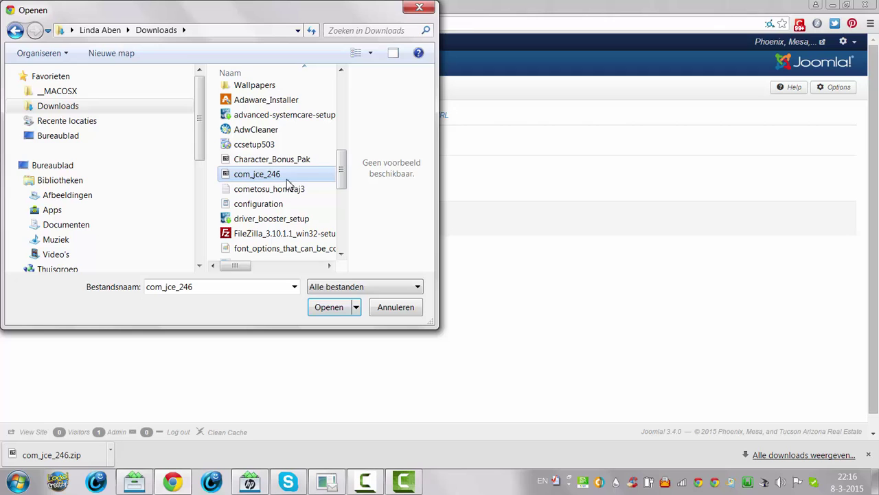
left_click(336, 314)
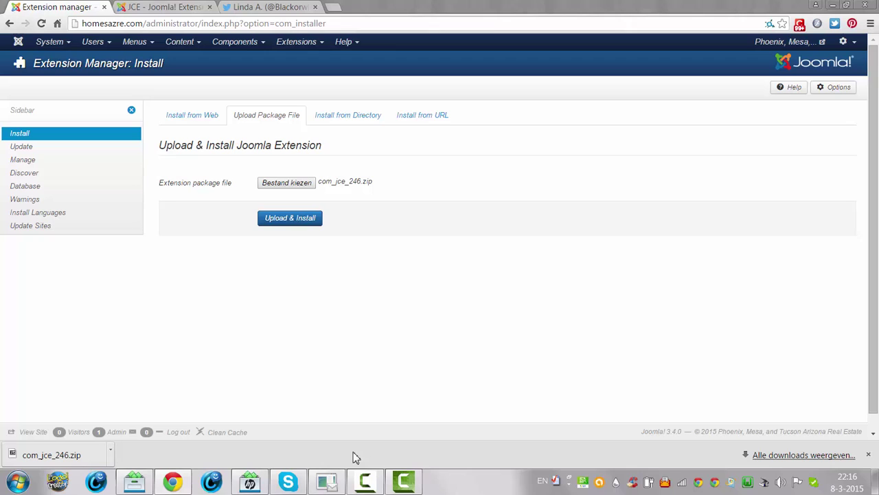
Upload and install com_jce_246.zip, then review the JCE Editor 2.4.6 success message
left_click(299, 218)
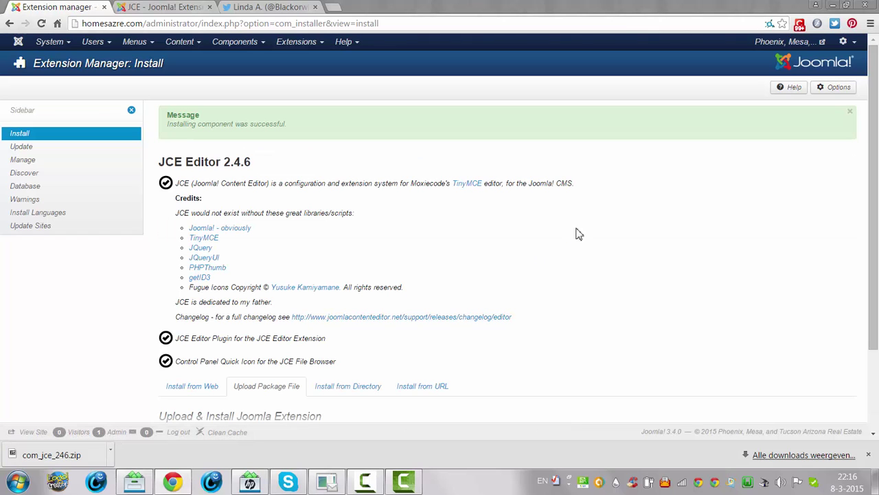
left_click_drag(871, 220, 876, 295)
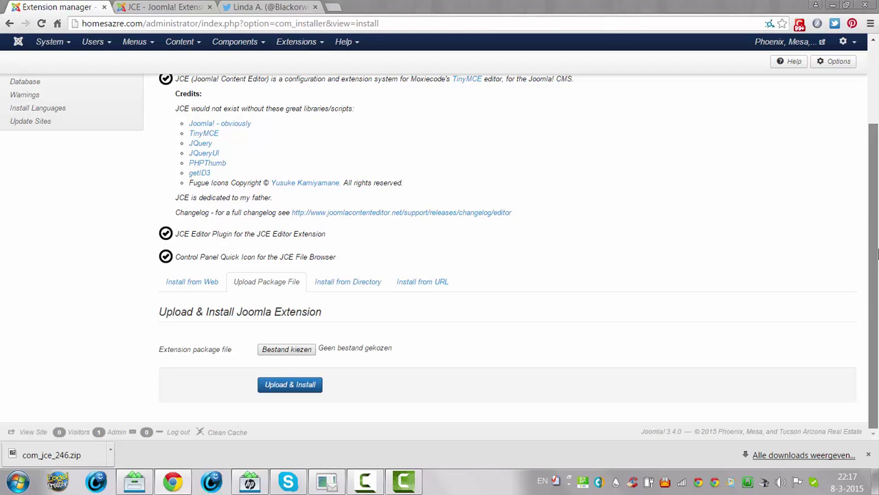
left_click_drag(878, 254, 878, 175)
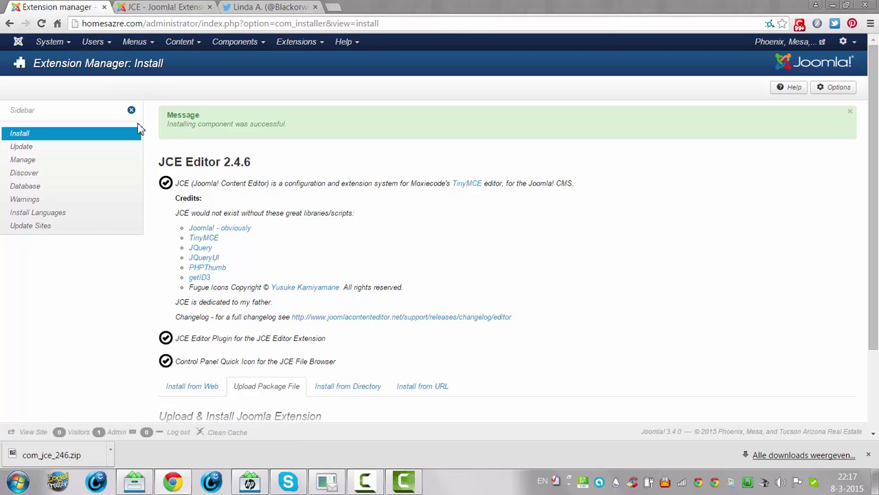
Set Global Configuration's Default Editor to 'Editor - JCE' and save and close
left_click(55, 43)
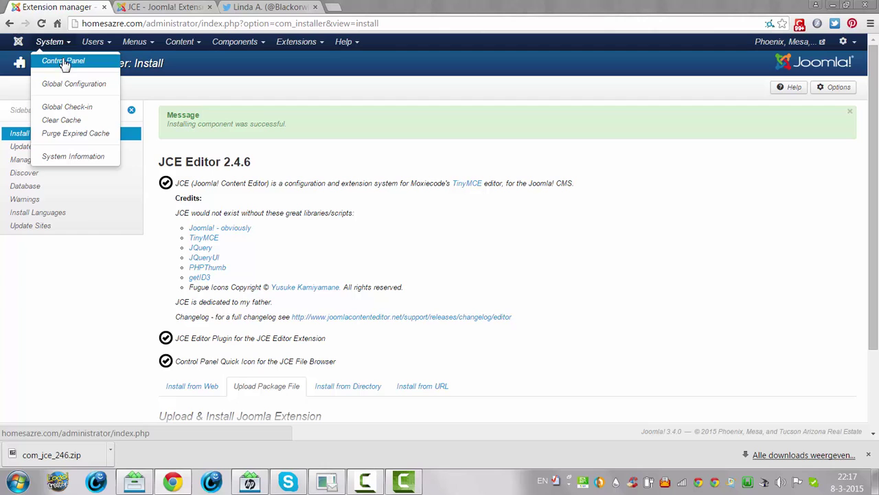
left_click(64, 83)
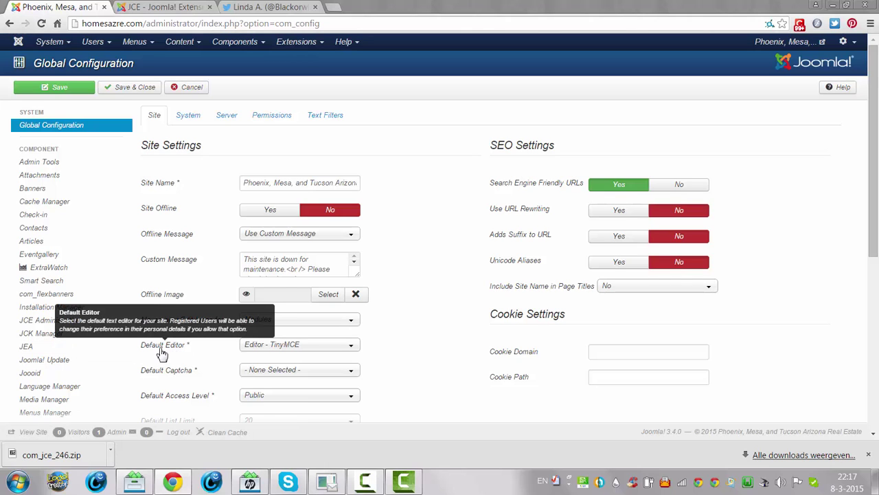
left_click(273, 345)
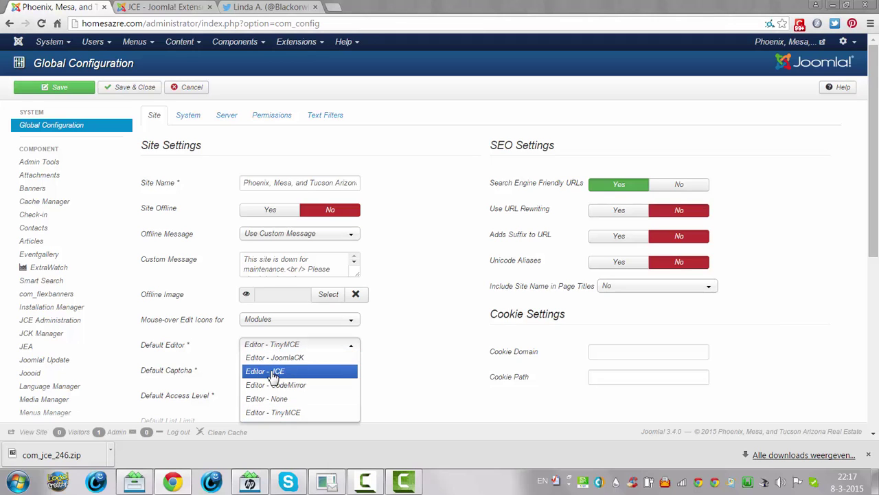
left_click(274, 374)
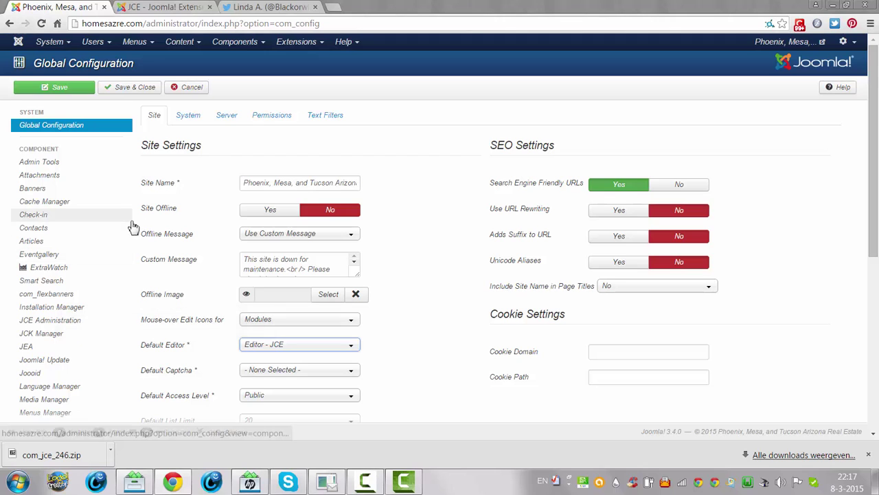
left_click(140, 88)
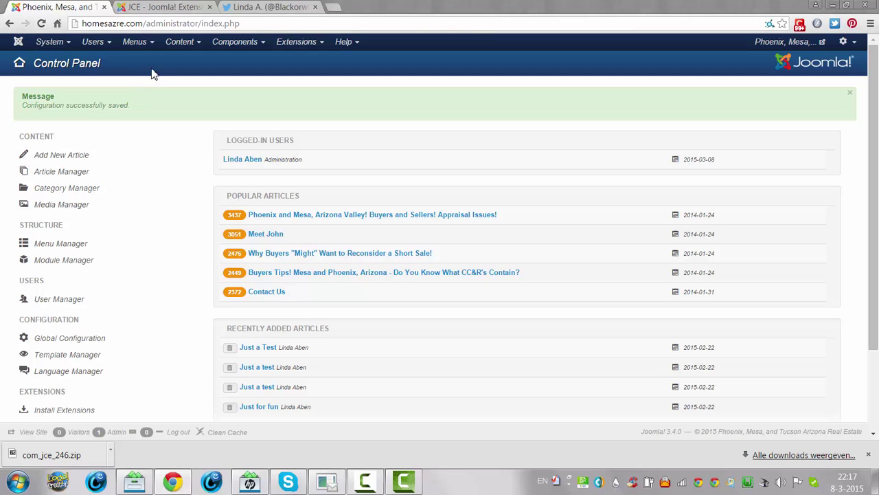
Create a new article from the Article Manager
left_click(178, 43)
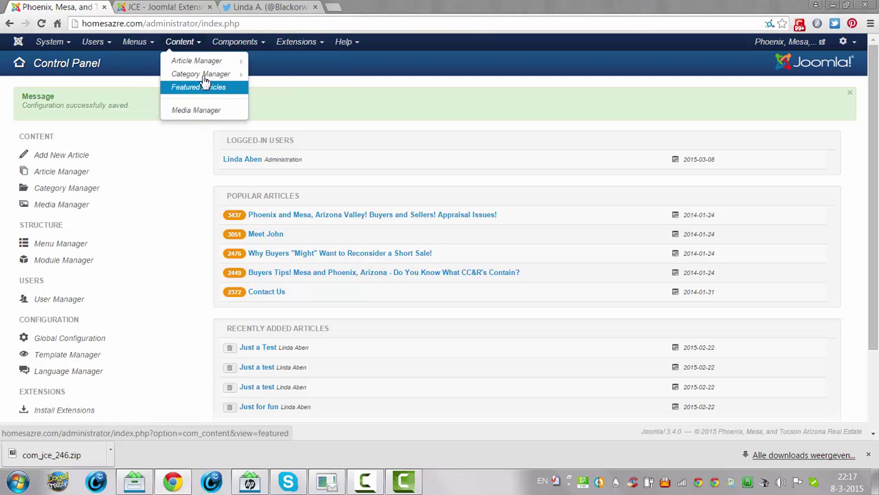
left_click(185, 61)
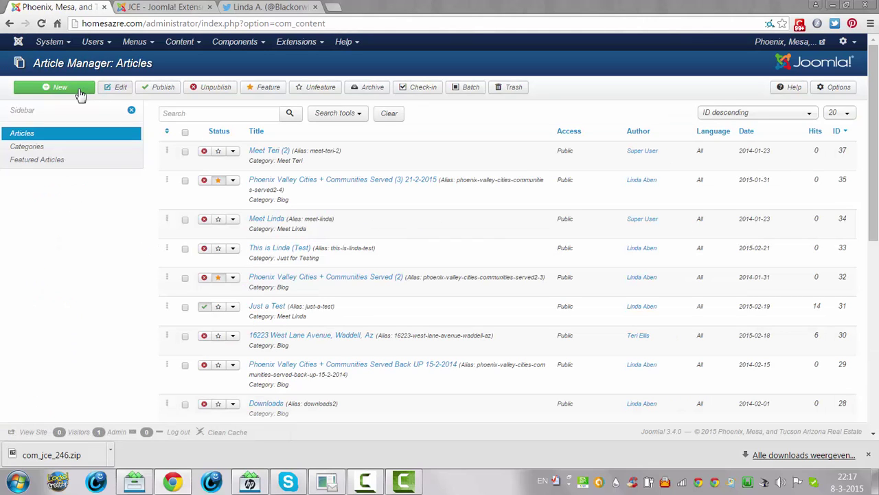
left_click(79, 91)
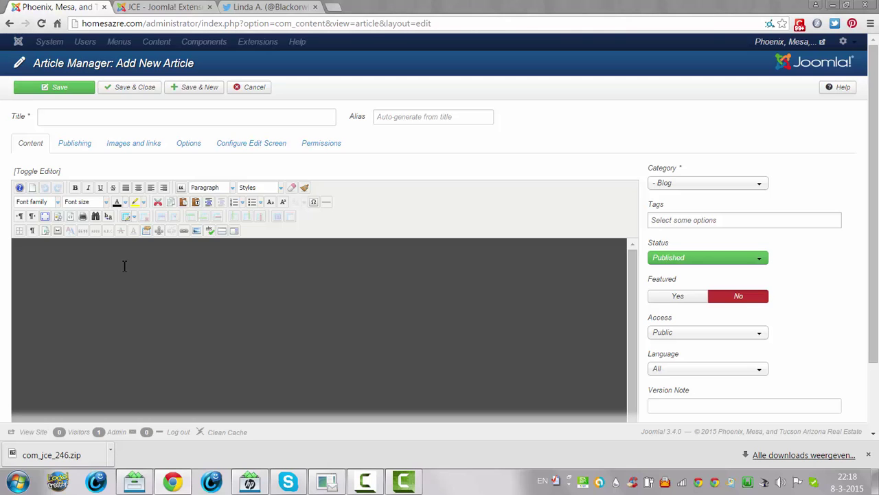
Try JCE's Font family and Font size lists, the spellchecker, and the Styles dialog
left_click(40, 202)
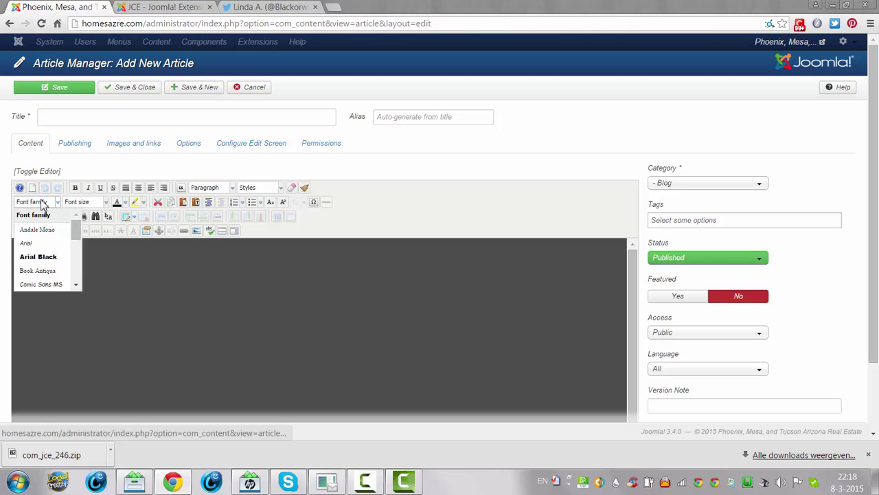
left_click(76, 202)
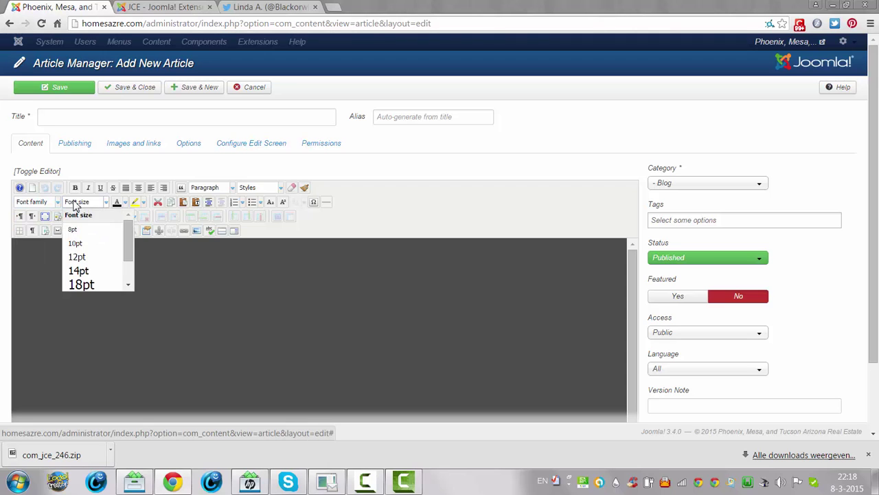
left_click(117, 201)
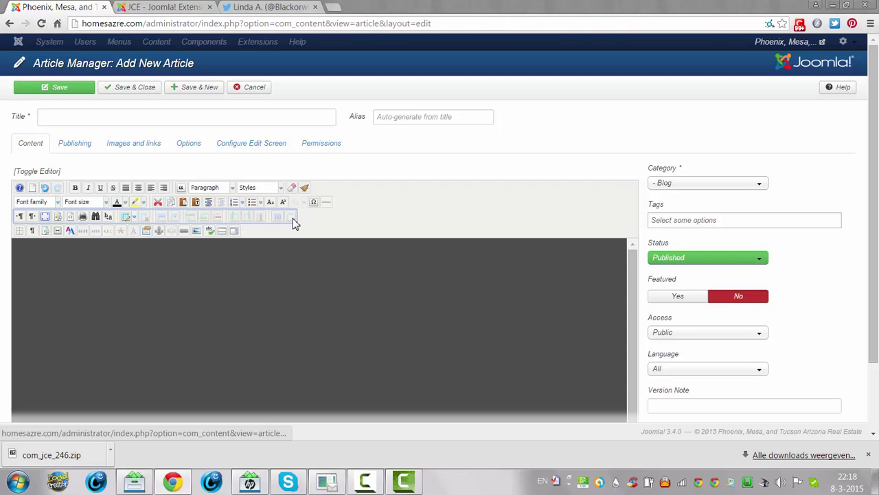
left_click(209, 231)
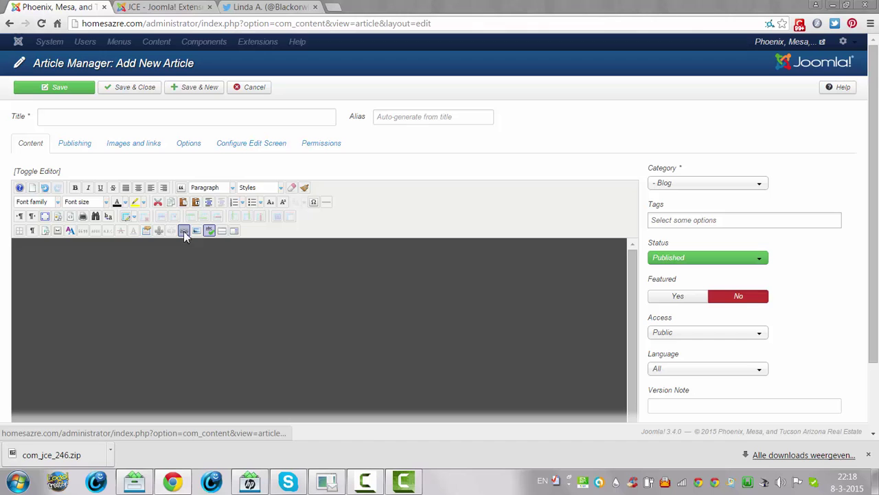
left_click(69, 231)
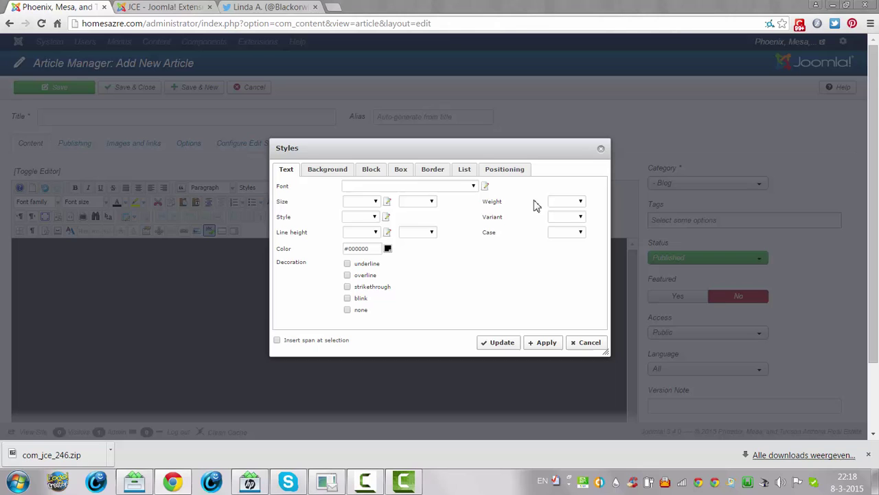
left_click(337, 175)
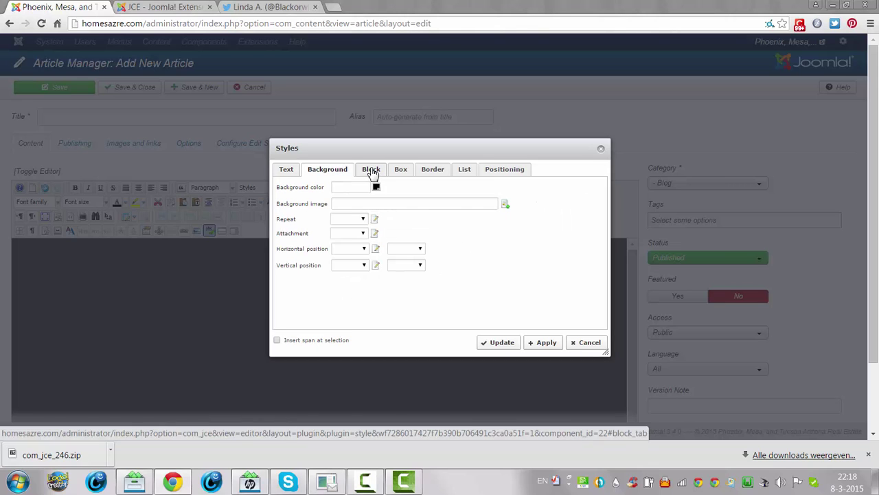
left_click(377, 167)
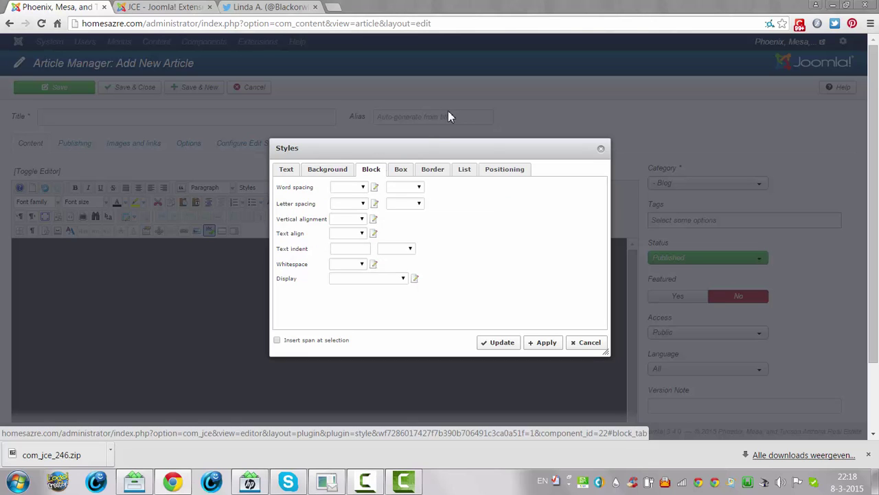
left_click(588, 342)
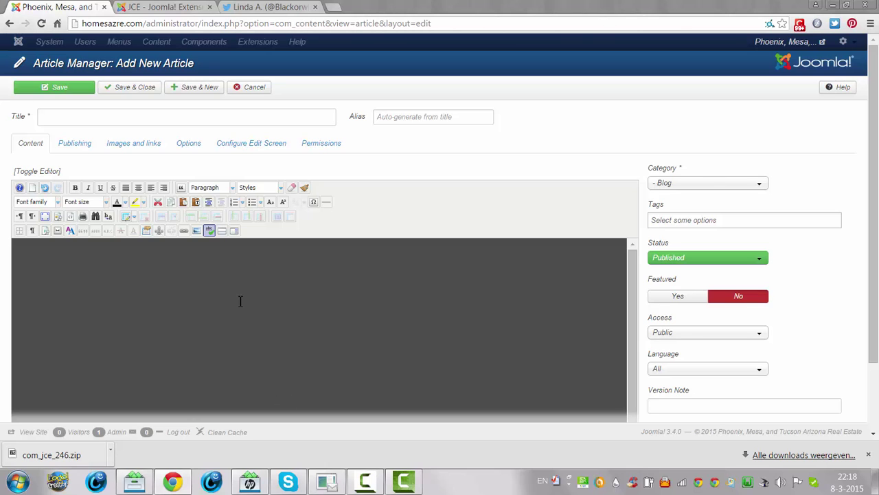
Cancel the unsaved new article and dismiss the no-selection Publish warning
left_click(261, 88)
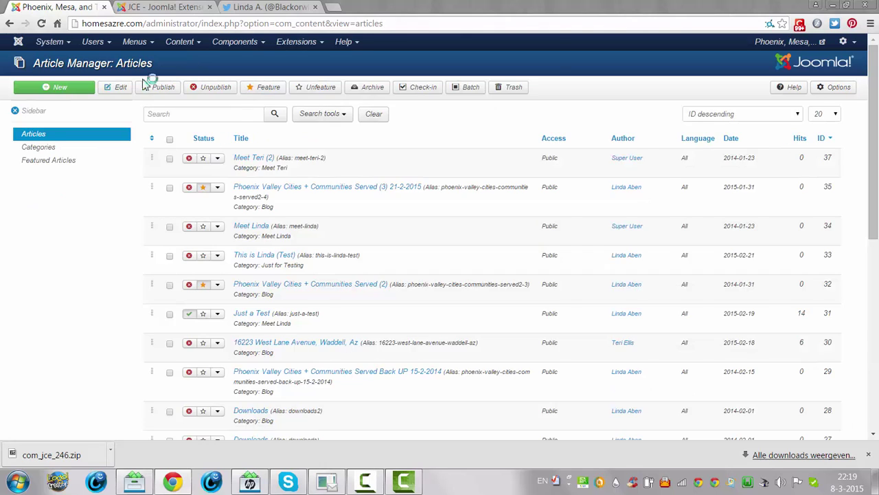
left_click(147, 83)
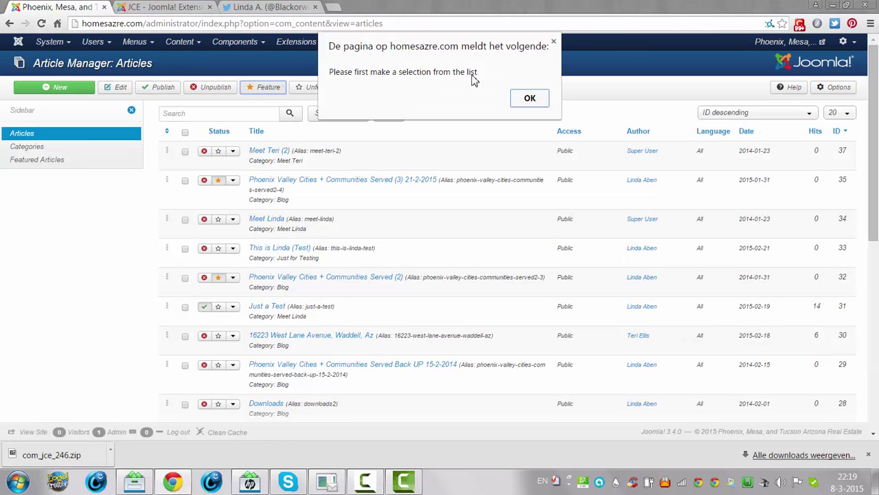
left_click(554, 41)
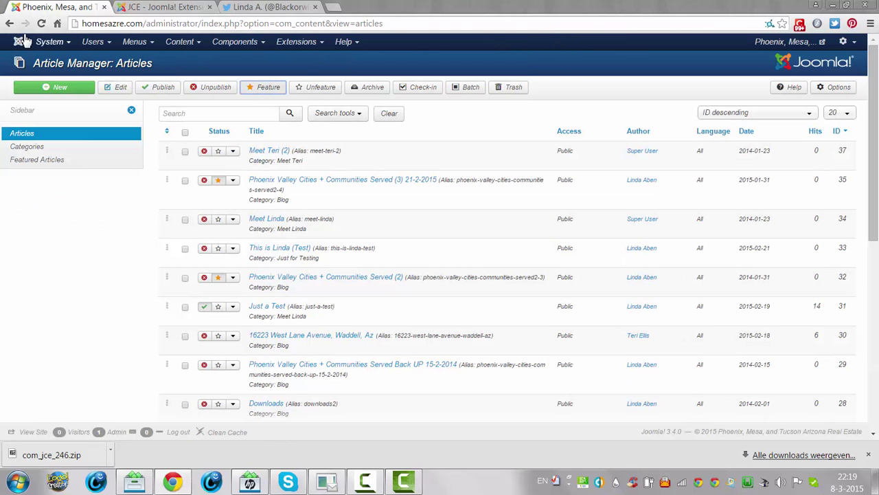
Switch the Default Editor to 'Editor - TinyMCE', save, and go to the Article Manager
left_click(47, 41)
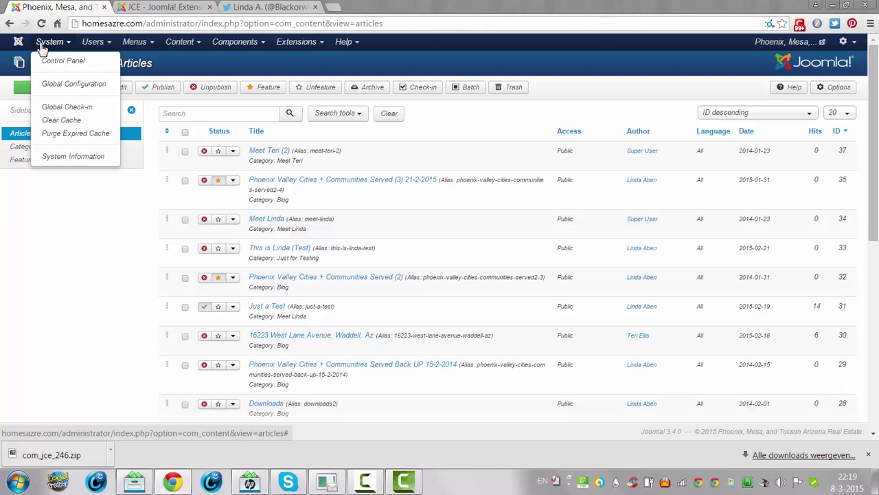
left_click(51, 83)
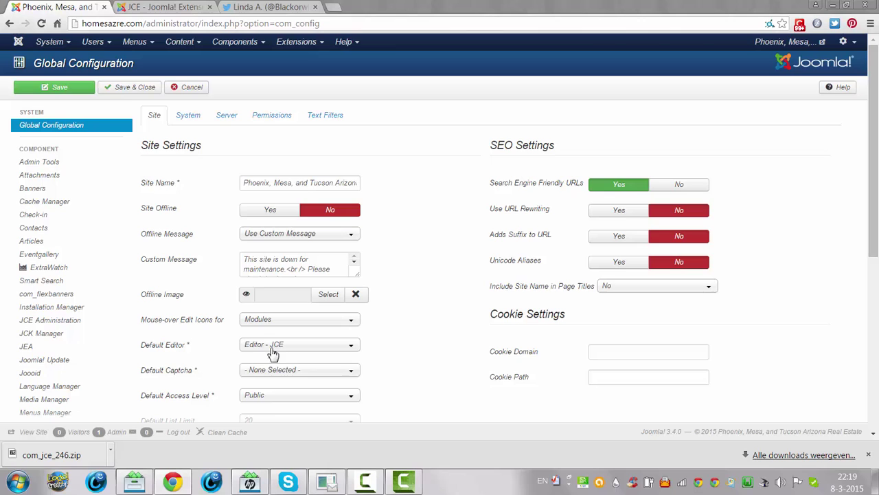
left_click(272, 347)
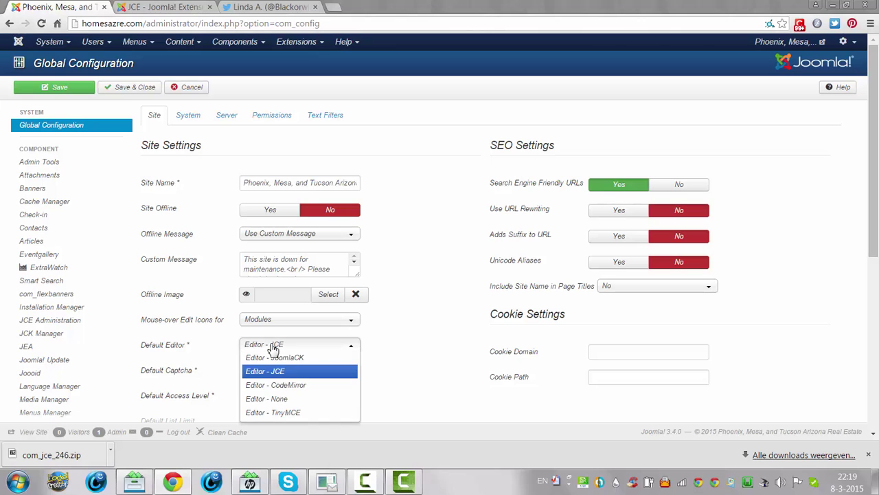
left_click(274, 412)
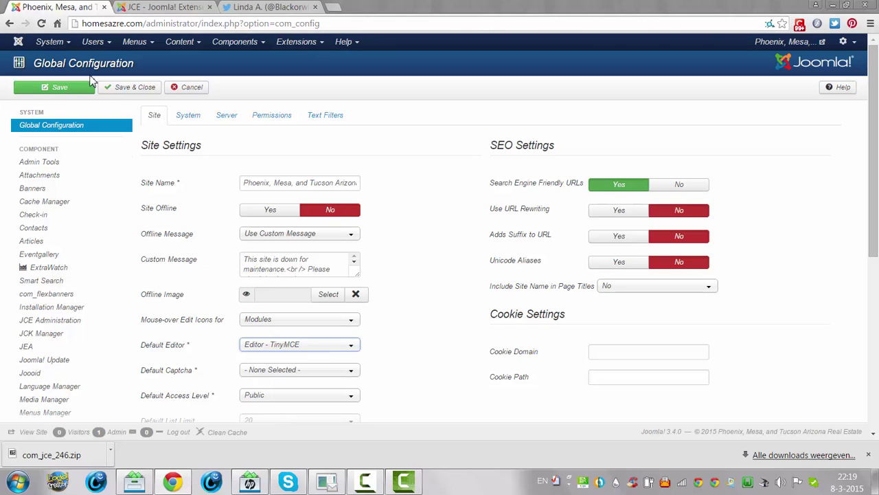
left_click(134, 93)
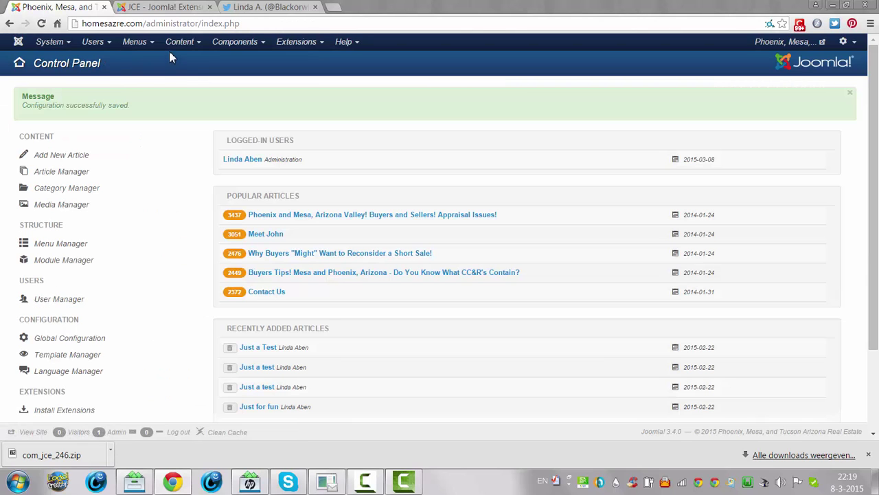
left_click(182, 44)
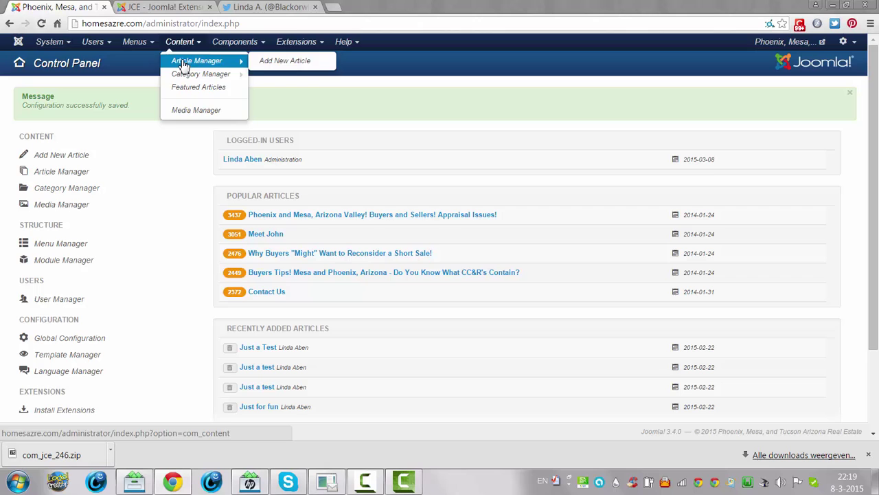
left_click(183, 62)
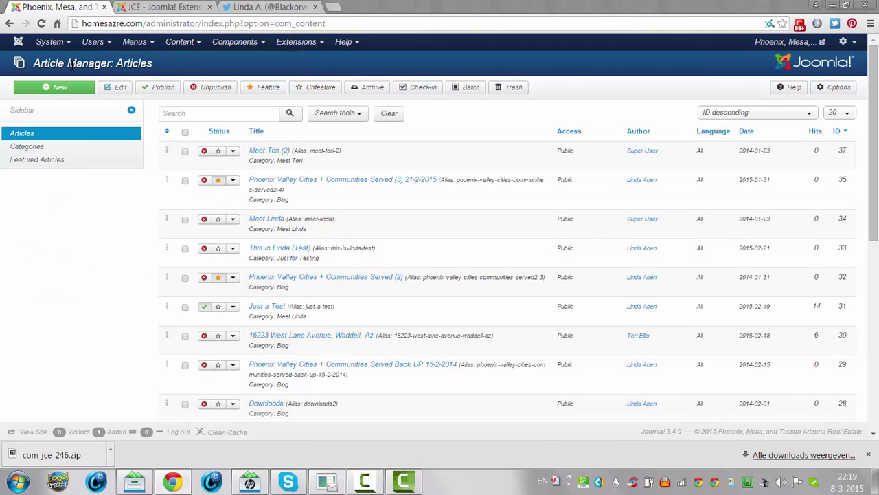
Start a new article to see the TinyMCE editor, then open a new Chrome tab
left_click(32, 90)
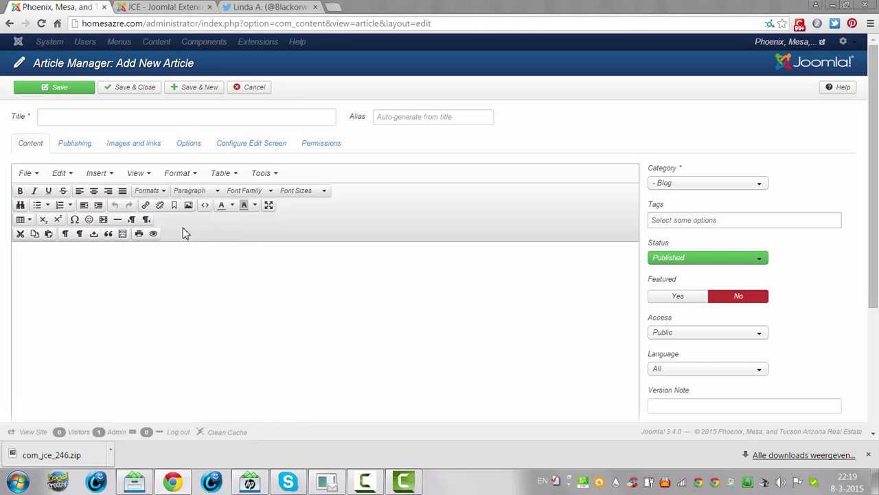
left_click(333, 6)
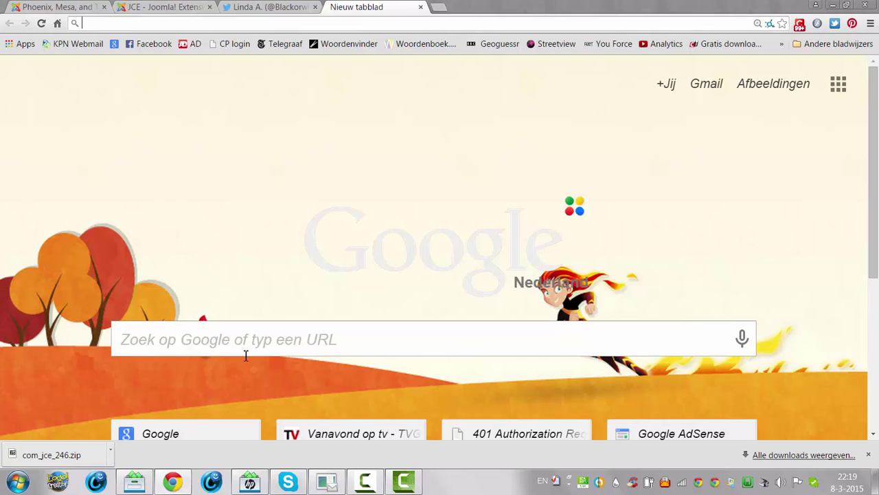
Search Google for 'joomla editor joomla extensions'
left_click(245, 355)
type("t")
key("BackSpace")
key("BackSpace")
type("joo")
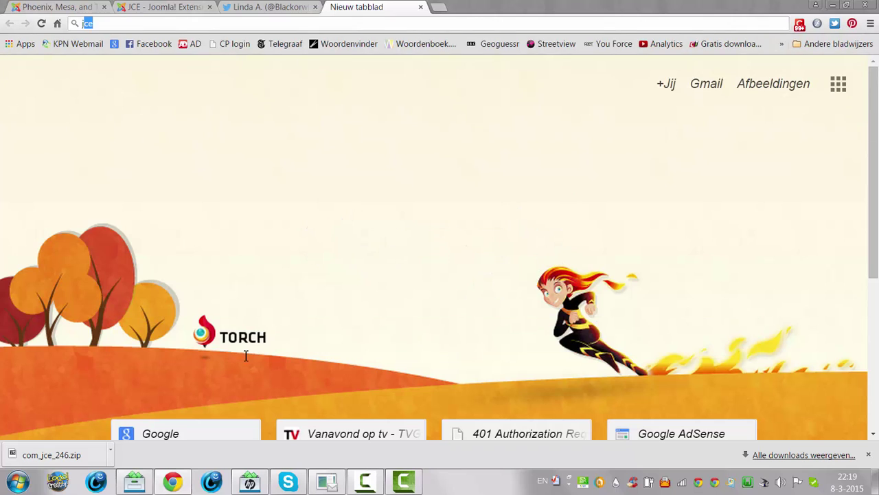
type("mla edt")
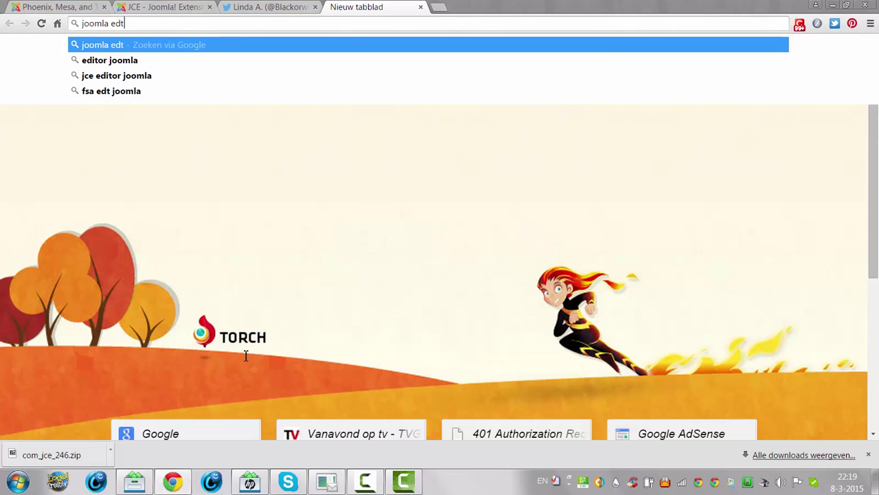
key("BackSpace")
type("itor")
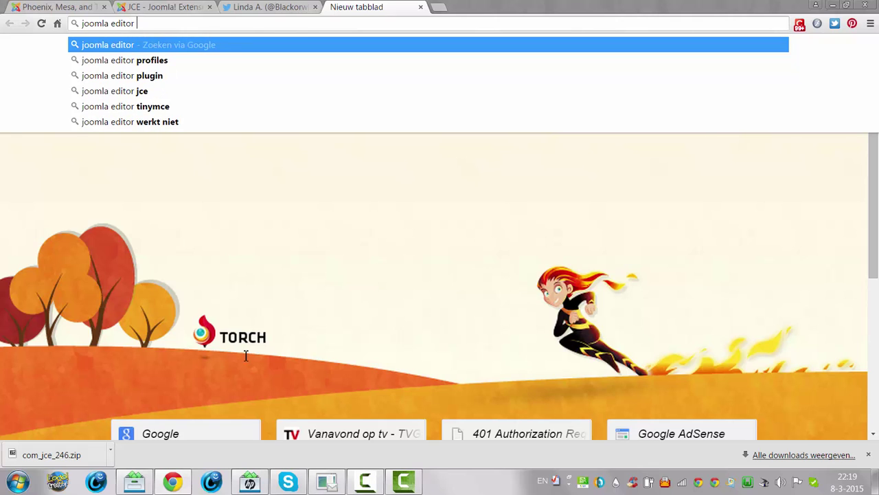
type(" joomla et")
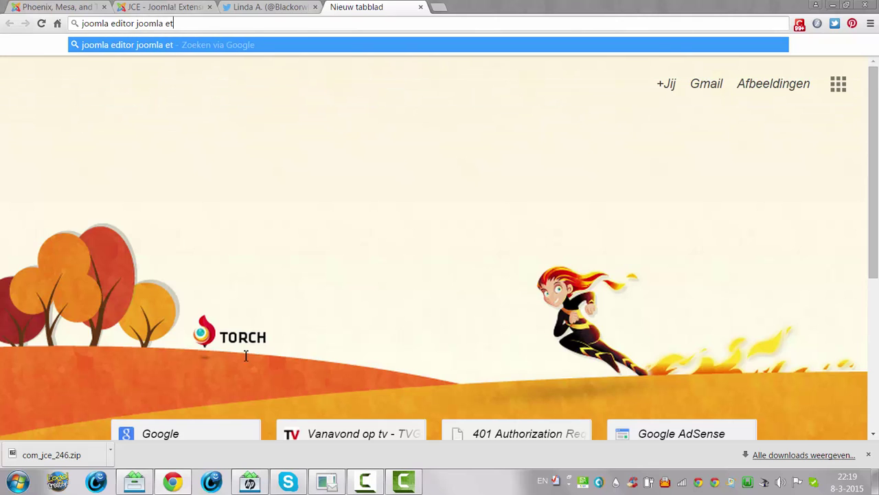
key("BackSpace")
type("xtensio")
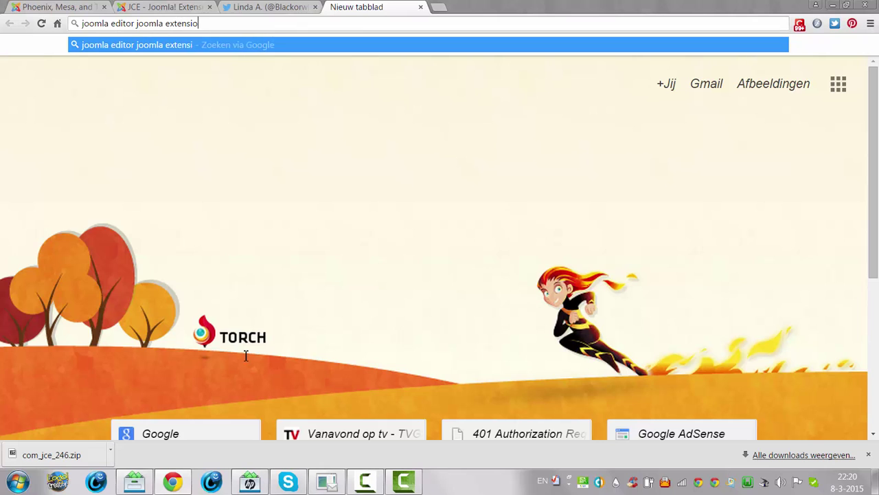
type("ns")
key("Return")
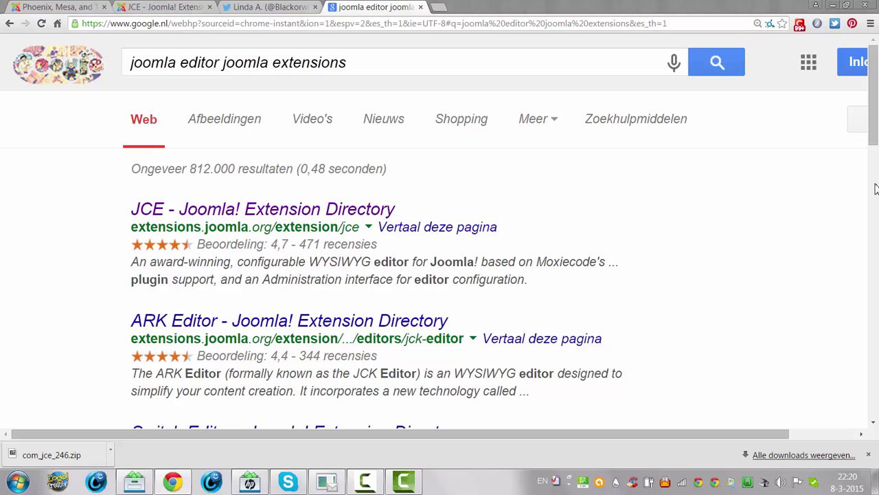
Open the ARK Editor page on the Joomla! Extensions Directory from the results
scroll(876, 158, "down", 2)
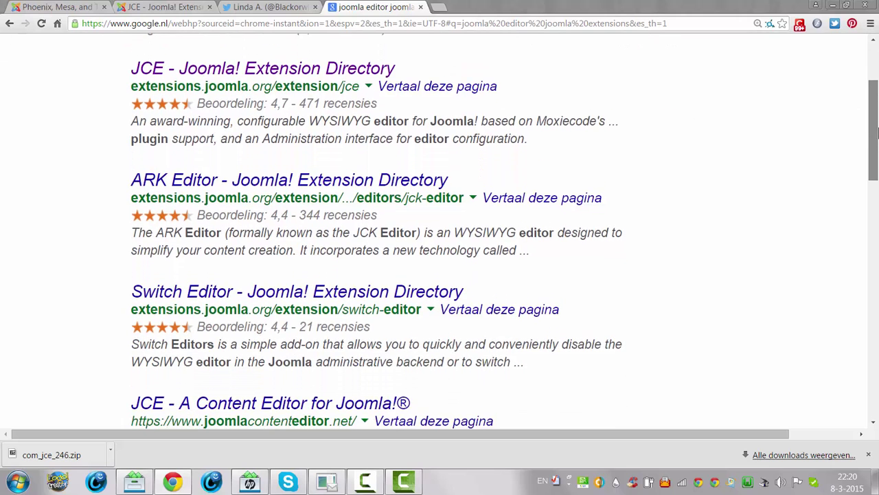
mouse_move(876, 132)
left_mouse_down()
mouse_move(877, 234)
mouse_move(877, 141)
left_mouse_up()
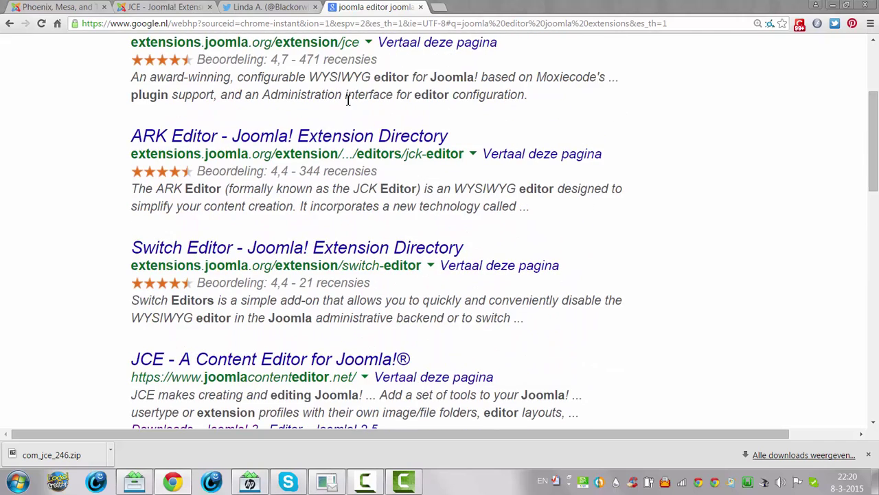
left_click(355, 136)
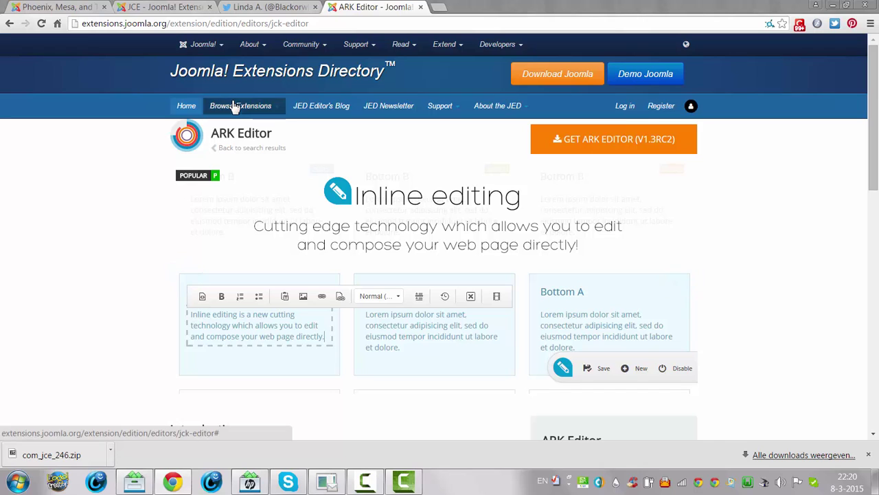
Choose Browse Extensions > Most Reviewed on the Joomla! Extensions Directory
mouse_move(234, 106)
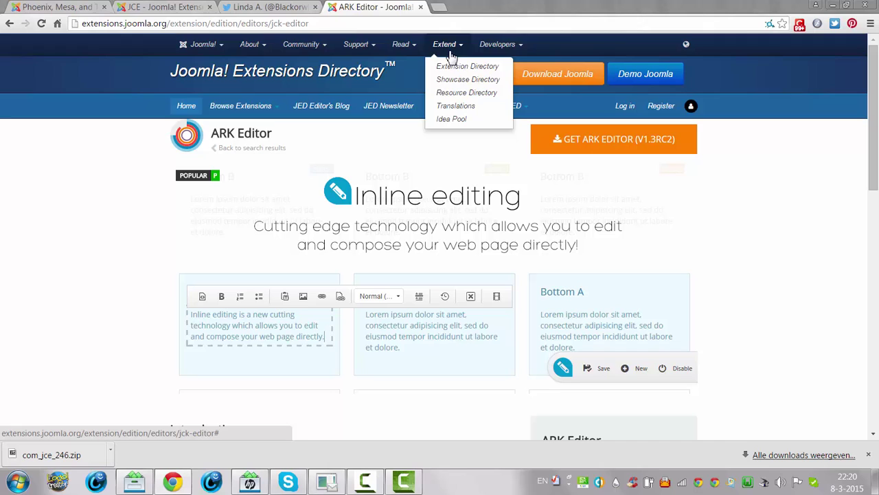
mouse_move(408, 48)
mouse_move(372, 48)
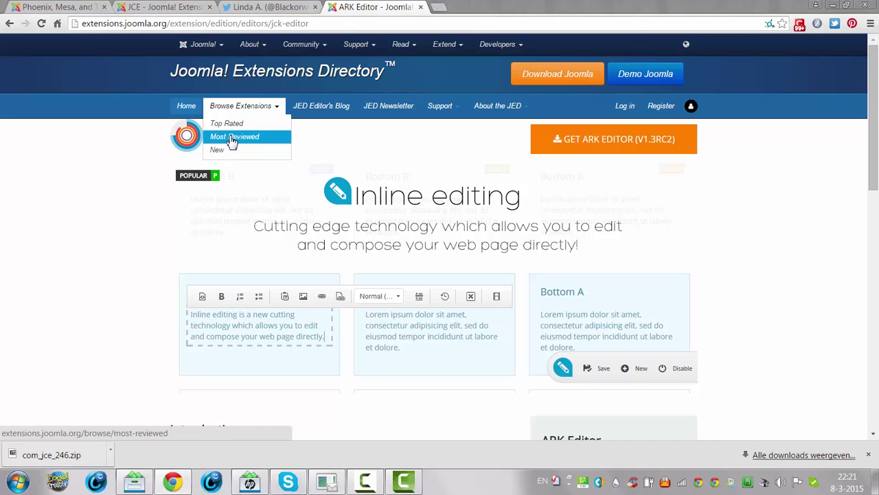
left_click(232, 137)
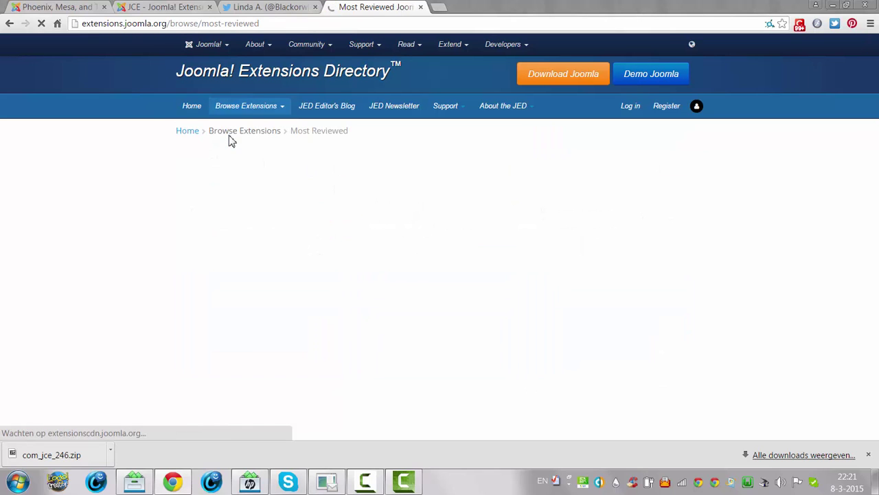
Search the directory's extensions for 'editor' and glance at the results
left_click(273, 266)
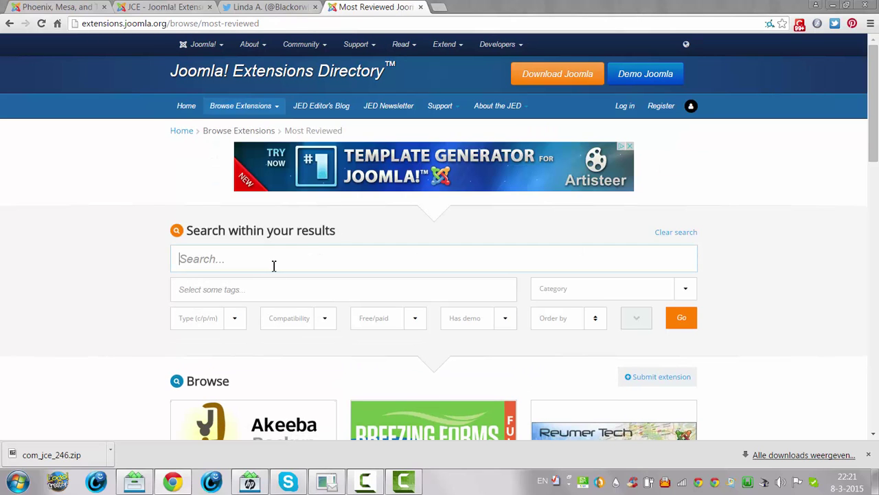
type("editor")
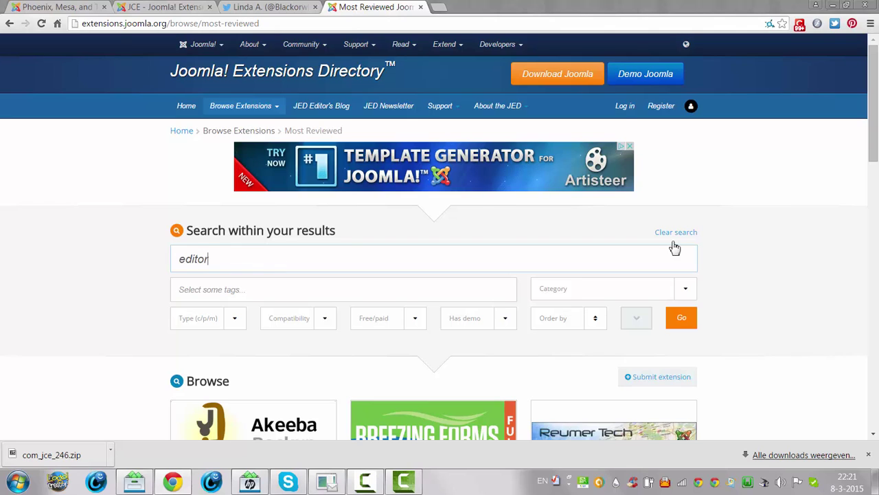
left_click(682, 321)
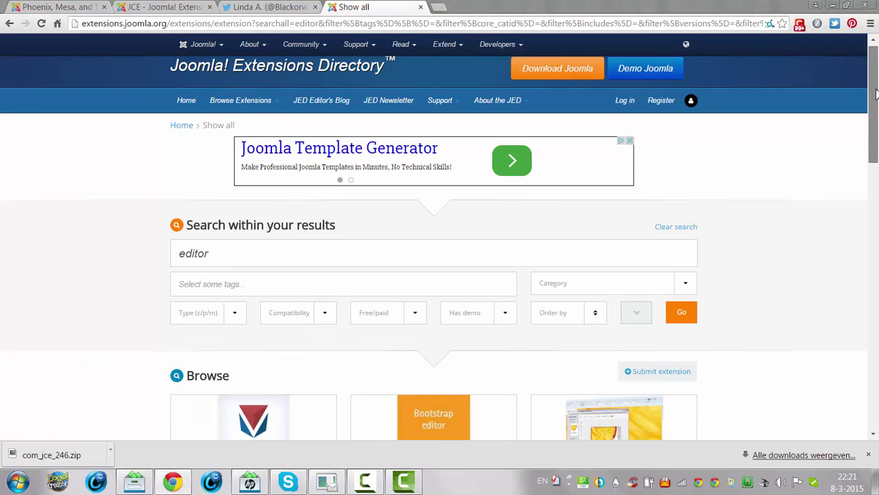
scroll(875, 94, "down", 3)
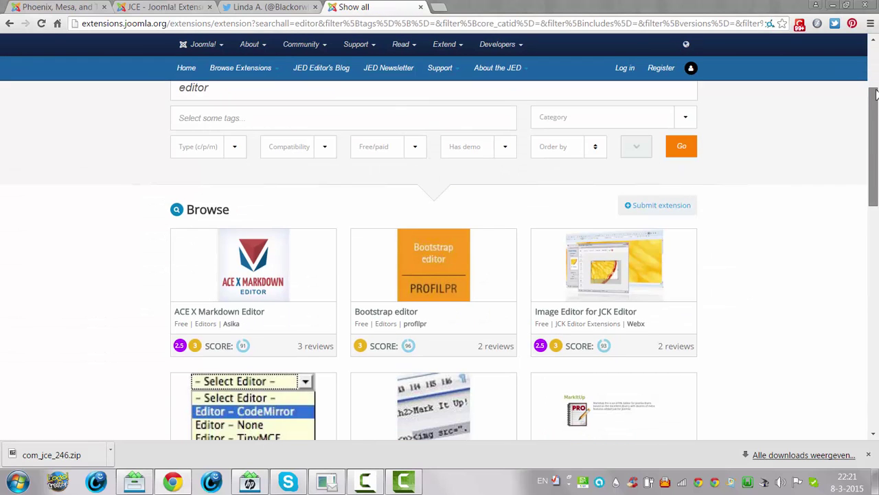
mouse_move(875, 94)
left_mouse_down()
mouse_move(875, 276)
mouse_move(875, 103)
left_mouse_up()
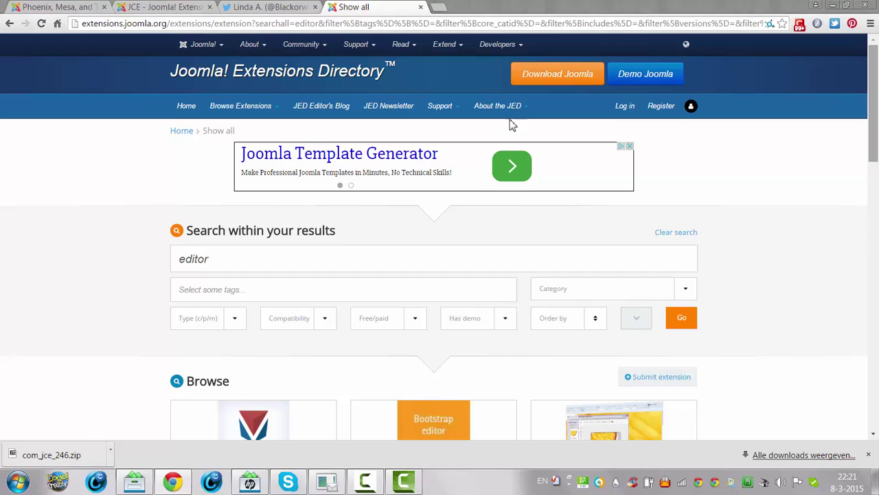
Refine the search to 'editor wysiwyg' and scroll down to the pagination row
left_click(256, 268)
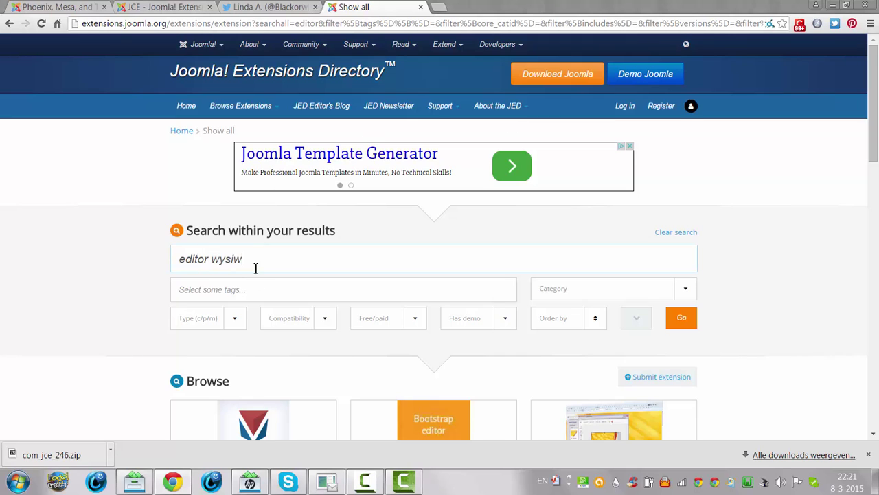
type("wysiwyg")
left_click(683, 318)
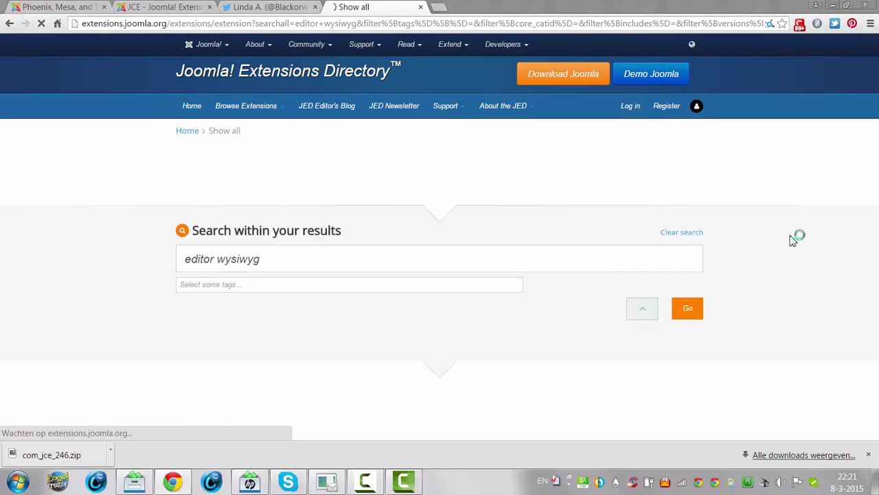
left_click_drag(875, 159, 876, 165)
scroll(875, 165, "down", 3)
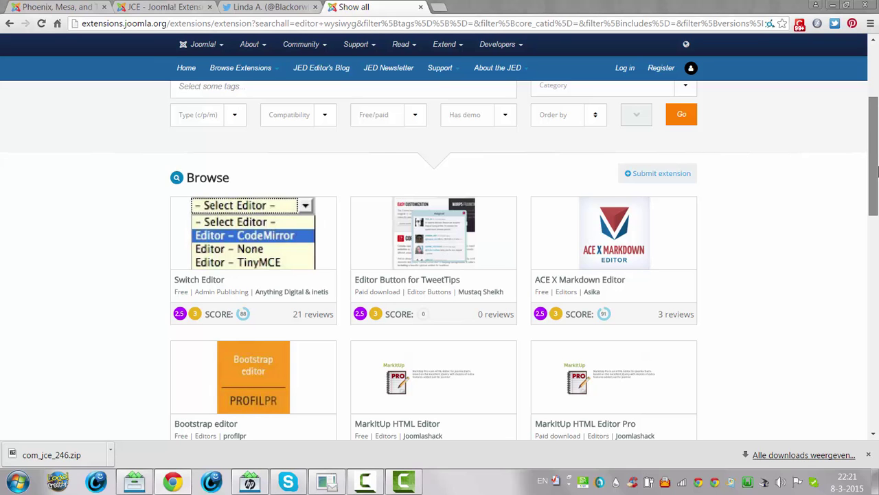
scroll(877, 172, "down", 3)
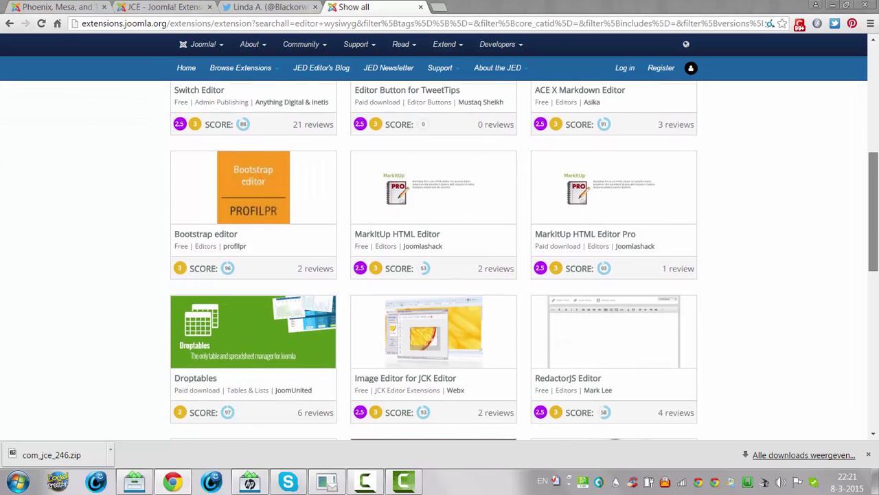
scroll(877, 285, "down", 3)
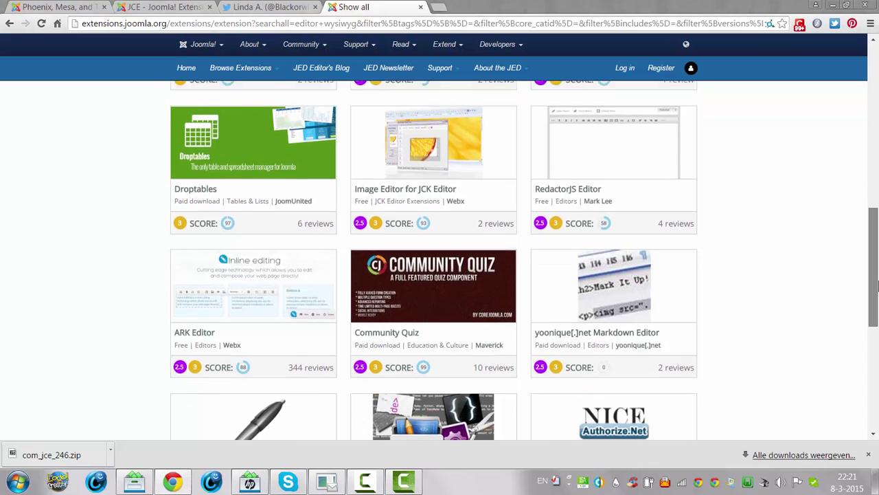
scroll(877, 285, "down", 3)
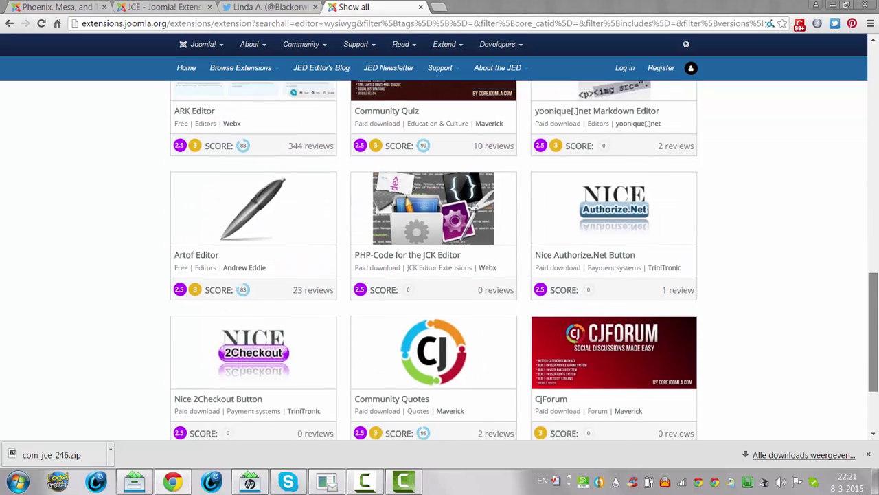
scroll(877, 357, "down", 1)
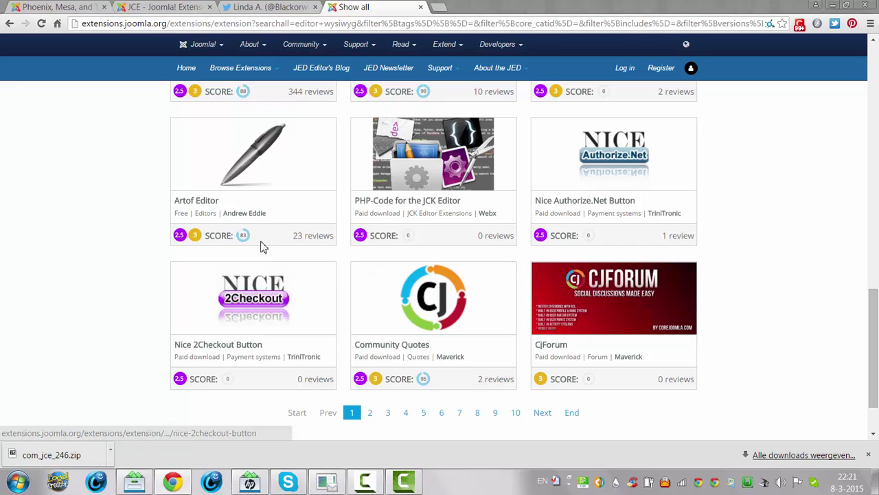
mouse_move(265, 248)
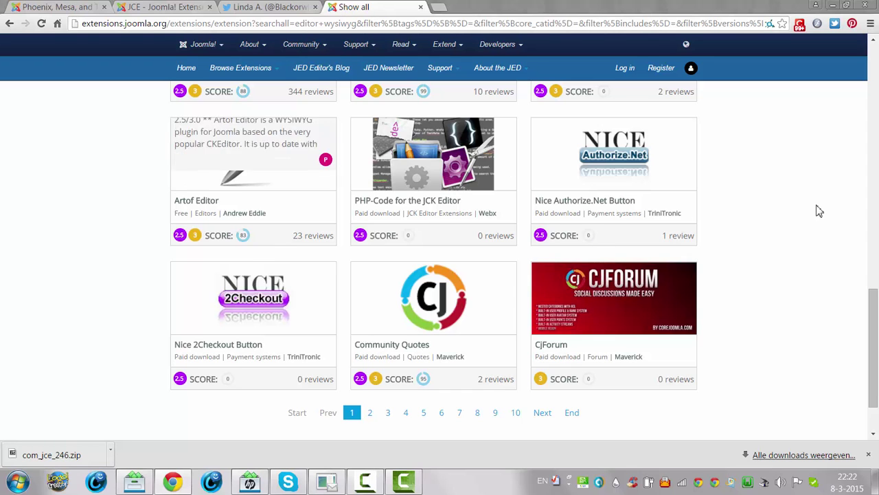
Search the directory for 'cke editor' and scroll through the results
left_click_drag(873, 343, 876, 80)
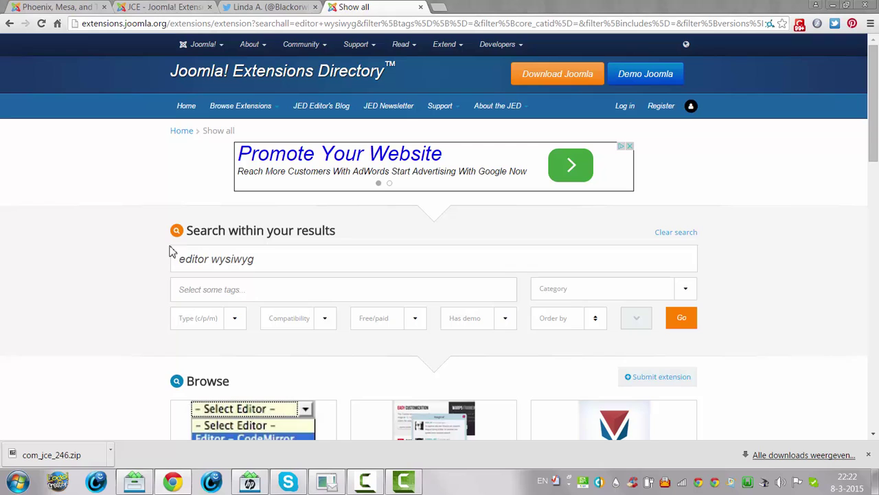
left_click_drag(268, 267, 86, 230)
key("BackSpace")
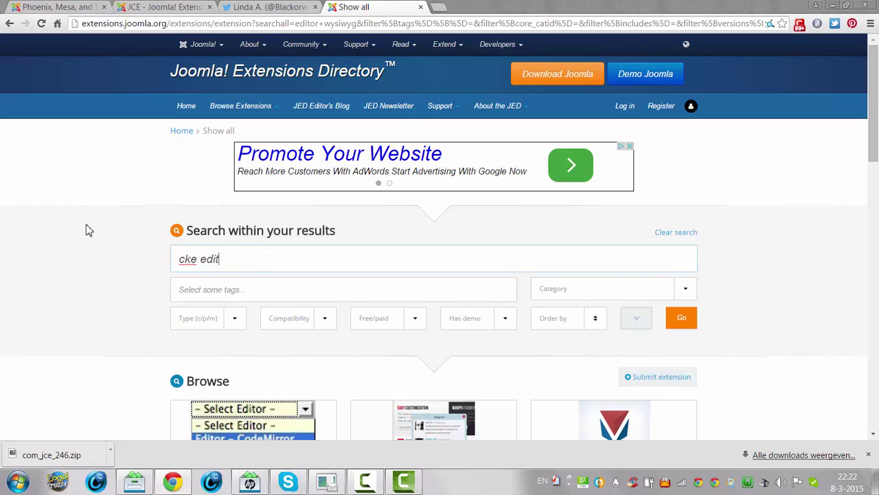
key("Return")
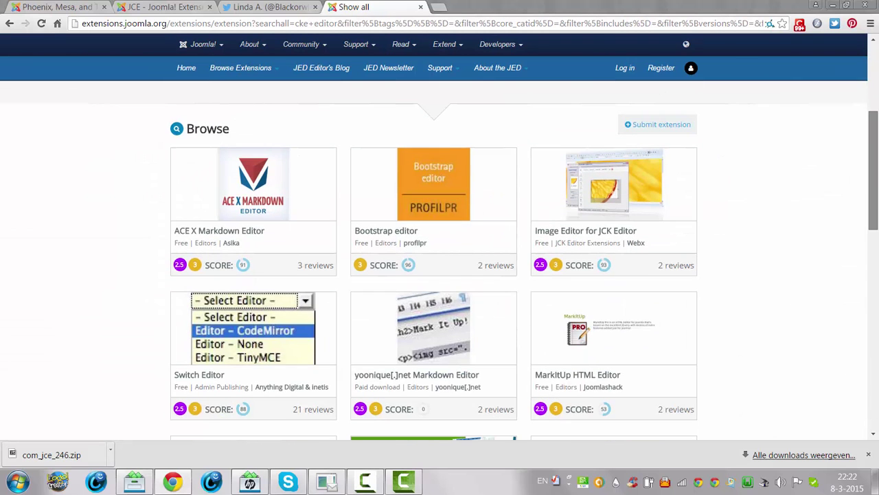
left_click_drag(875, 142, 877, 330)
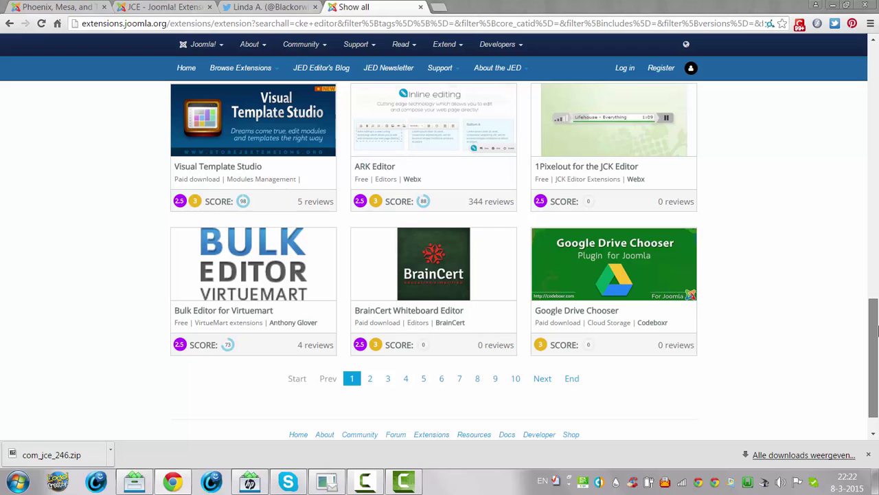
left_click_drag(876, 331, 818, 42)
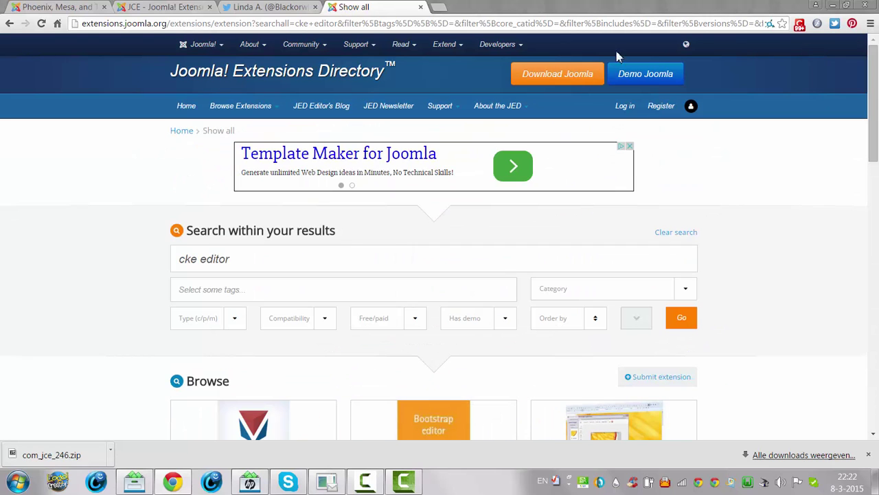
Narrow the search to just 'cke' and browse the results
left_click(252, 265)
key("BackSpace")
key("BackSpace")
key("BackSpace")
key("BackSpace")
key("BackSpace")
key("BackSpace")
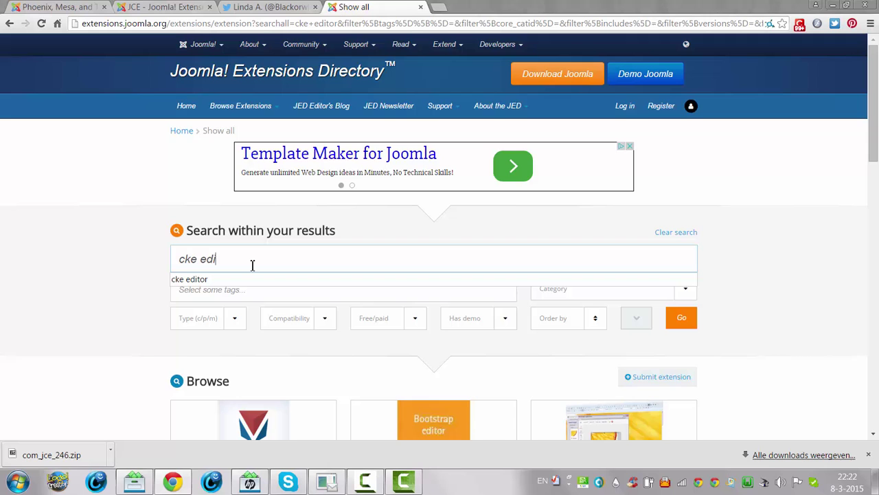
key("Return")
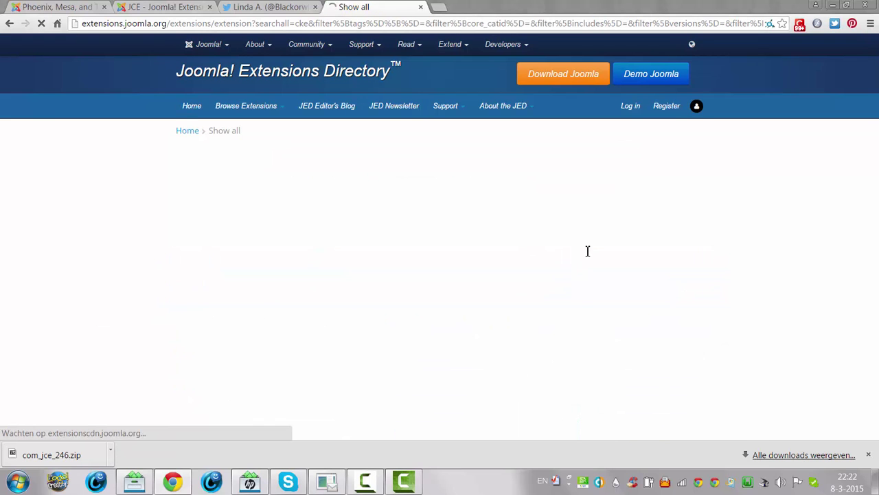
left_click_drag(877, 127, 877, 258)
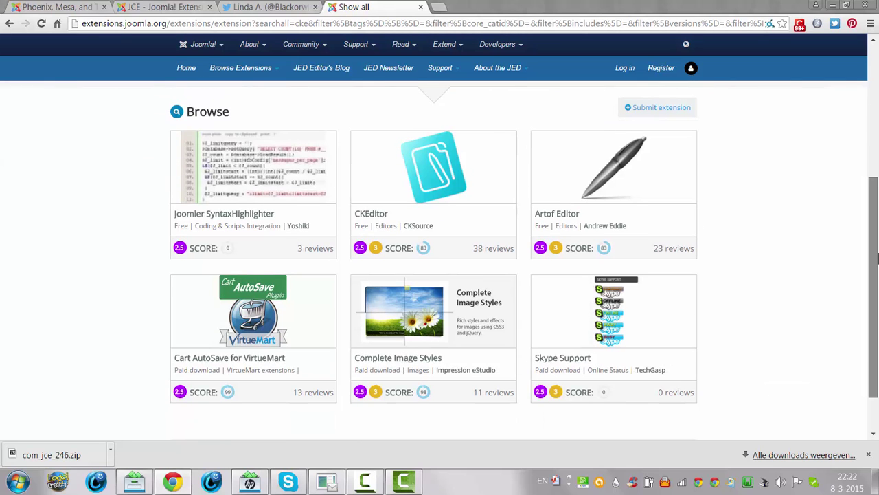
left_click_drag(877, 257, 864, 104)
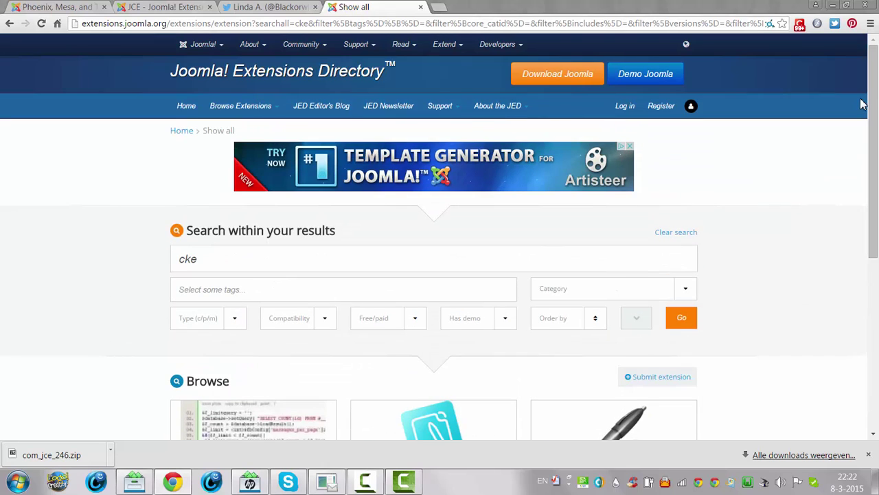
Search for 'slideshow' and scroll through the slideshow extension results
left_click(244, 255)
key("ctrl+a")
key("BackSpace")
type("sl")
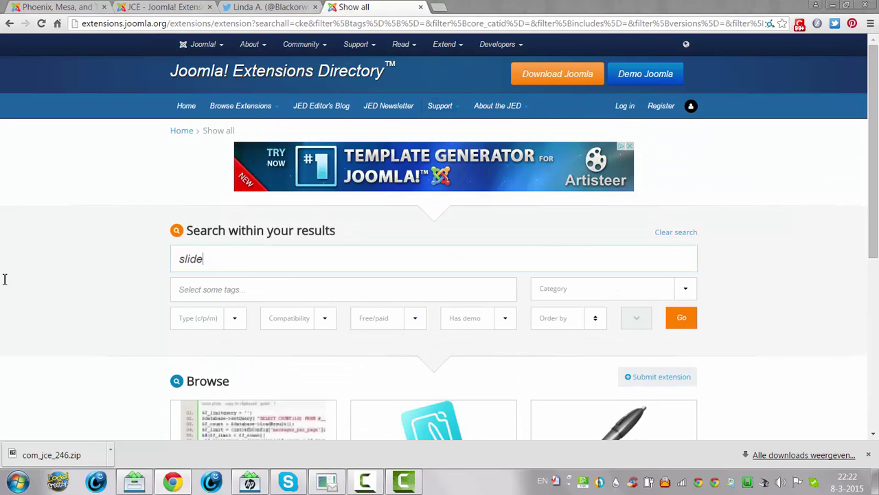
type("ideshow")
key("Return")
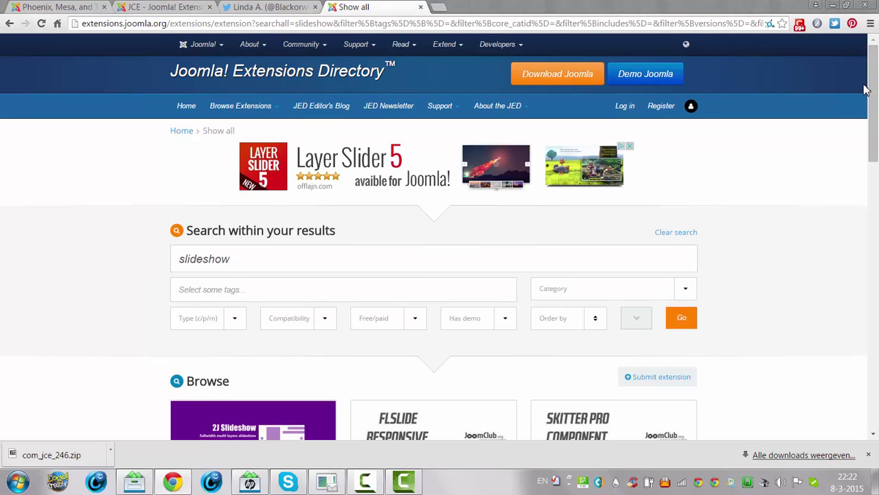
scroll(866, 89, "down", 3)
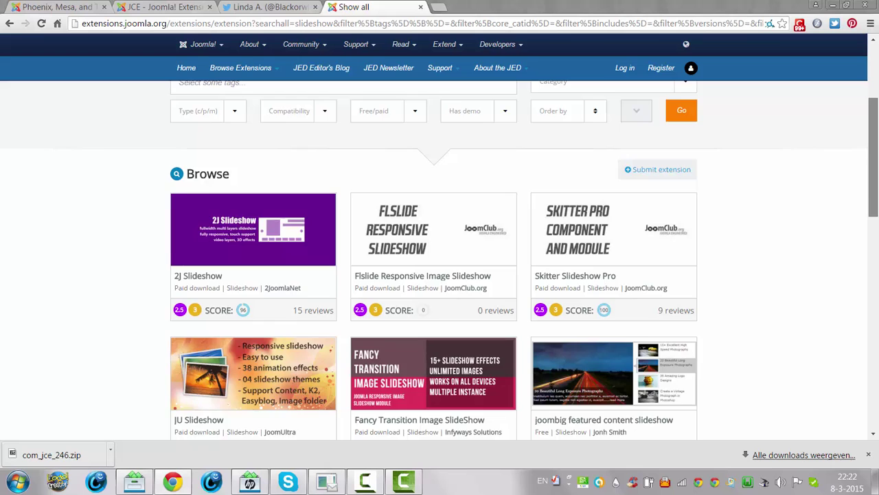
scroll(439, 236, "up", 3)
scroll(440, 237, "down", 3)
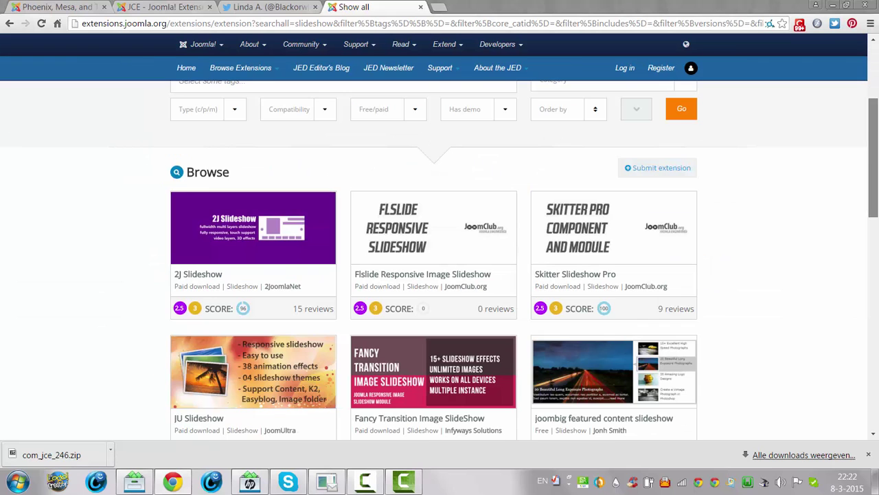
scroll(878, 191, "down", 2)
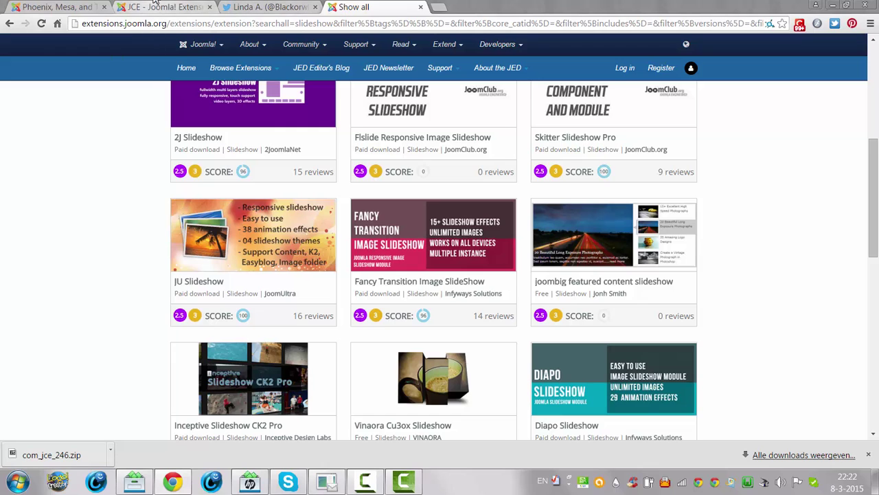
Back in the administrator tab, cancel the unsaved new article without saving it
left_click(157, 5)
left_click(62, 7)
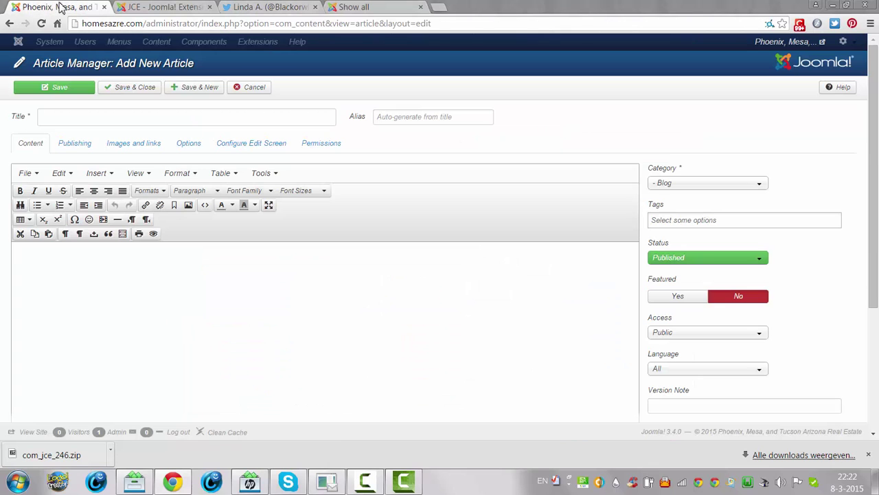
left_click(252, 92)
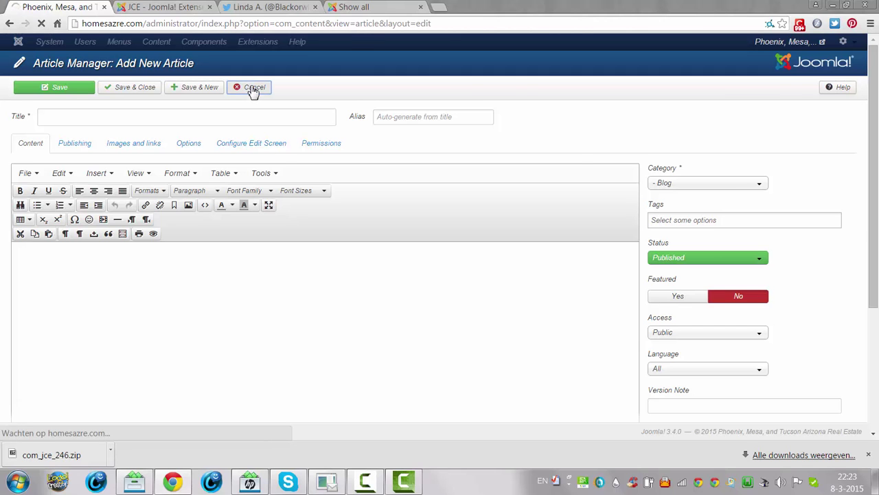
View the Extension Manager's Upload Package File form without choosing a file, then return to the Control Panel
left_click(300, 49)
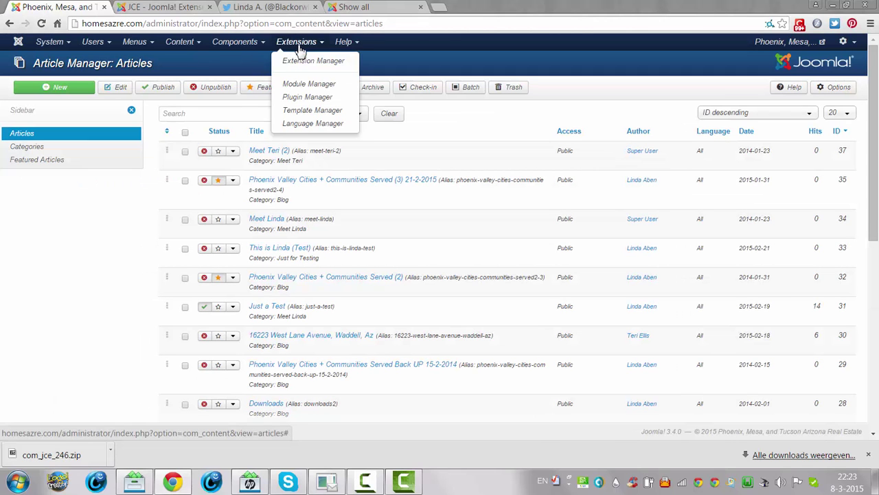
left_click(307, 62)
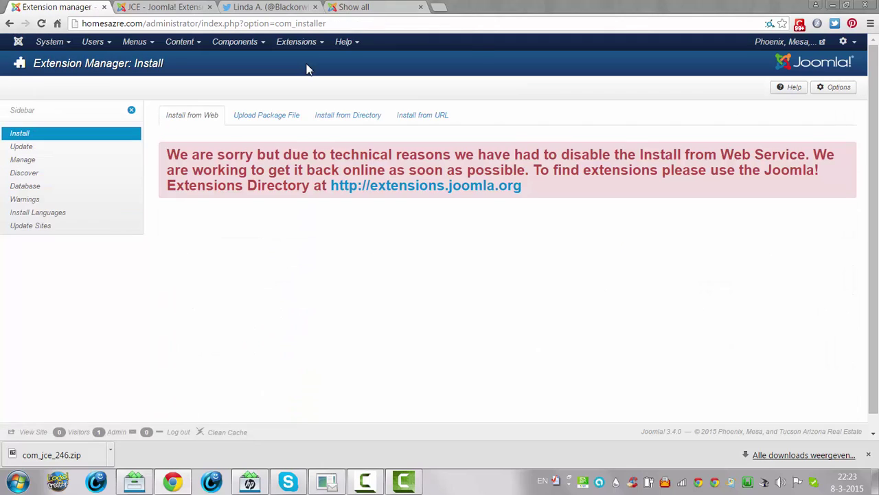
left_click(267, 122)
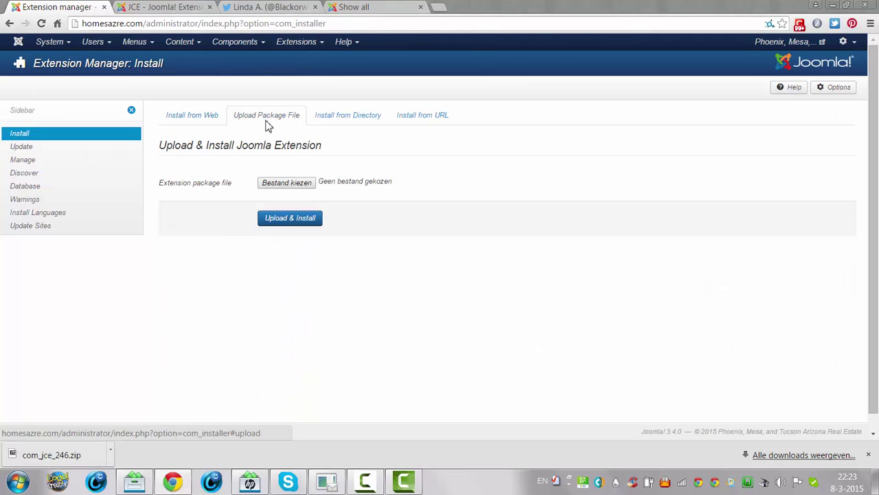
left_click(288, 183)
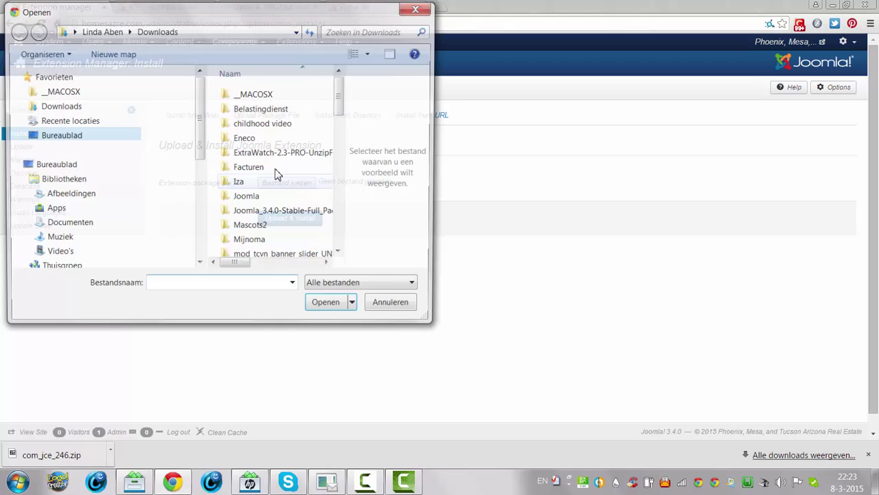
left_click(419, 8)
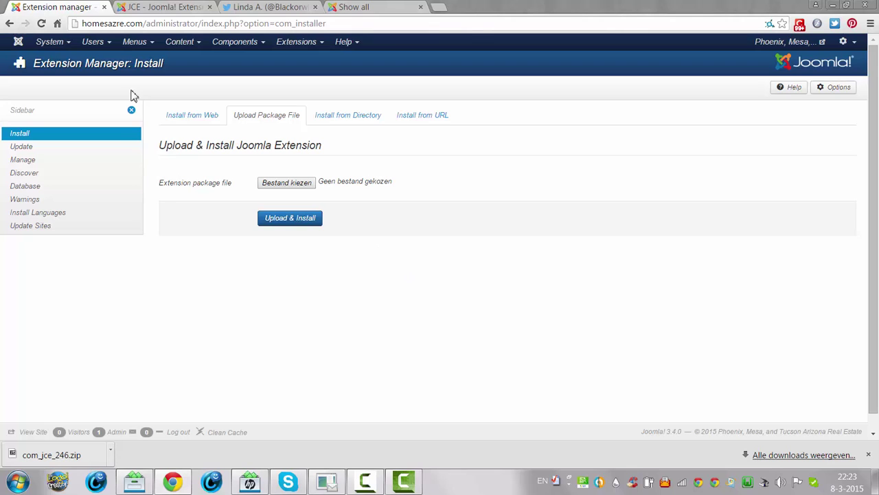
left_click(39, 44)
left_click(48, 60)
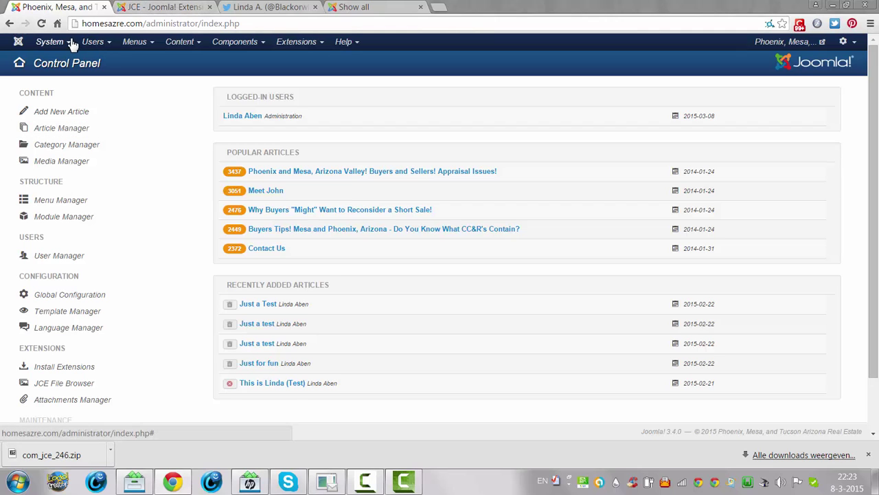
Scroll the Control Panel to find the Maintenance status showing Joomla 3.4.0 is up to date
scroll(874, 316, "down", 2)
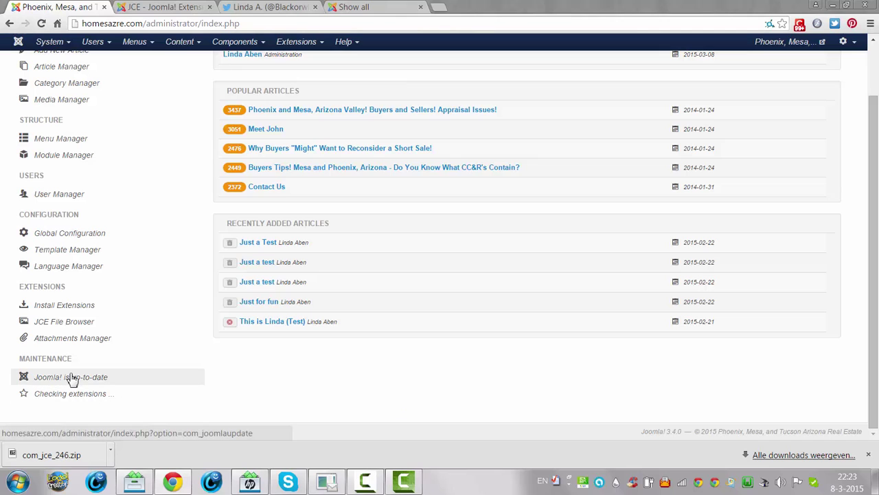
scroll(73, 380, "up", 1)
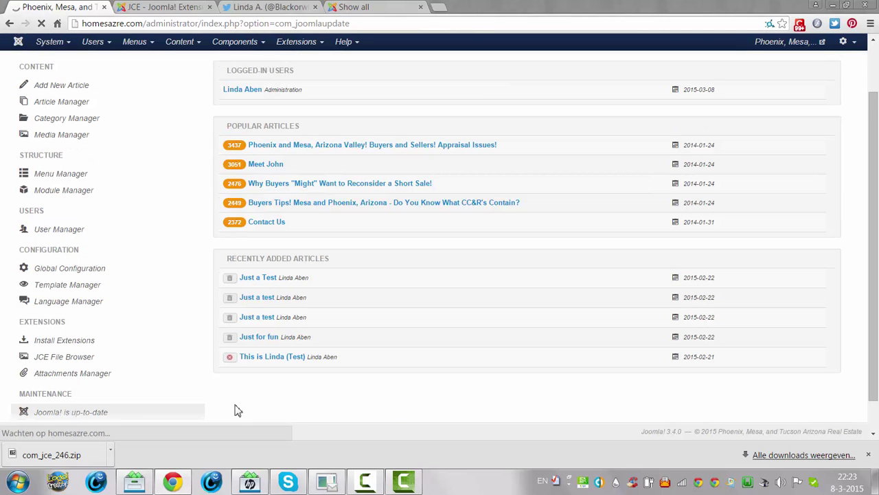